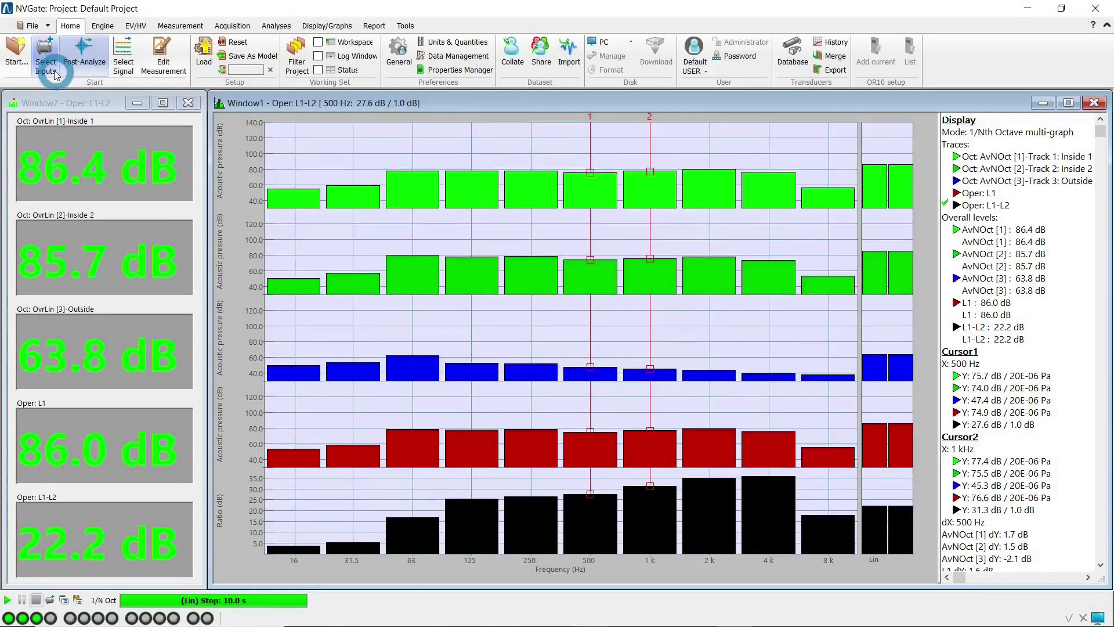
- Set inputs 1–3 to acoustic pressure and label Inputs 1 and 2 'Inside 1' and 'Inside 2'
click(47, 68)
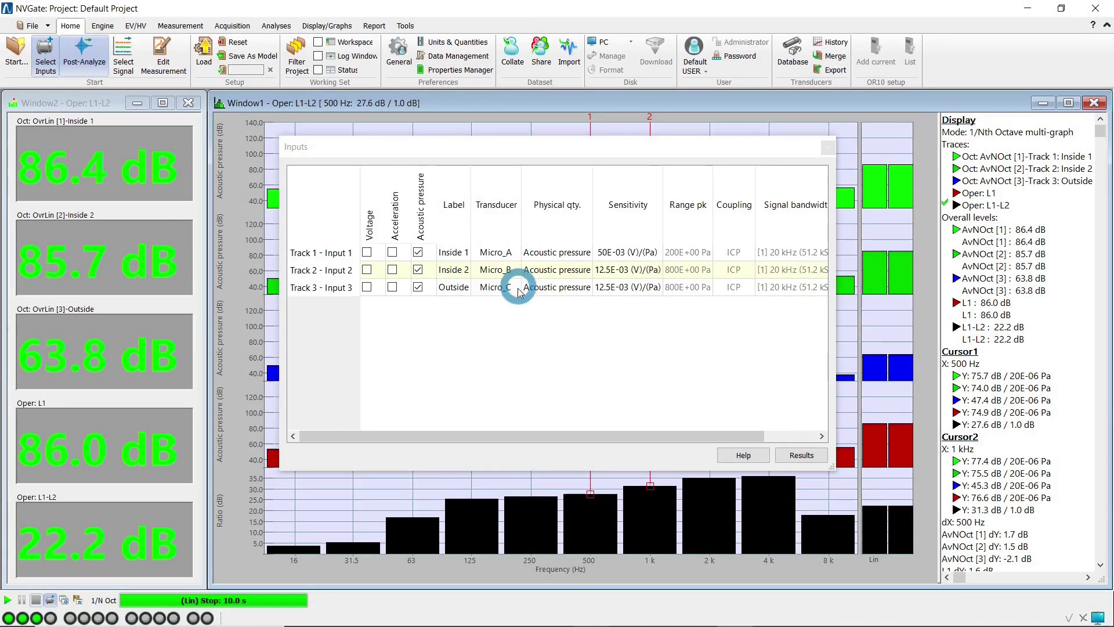
click(828, 148)
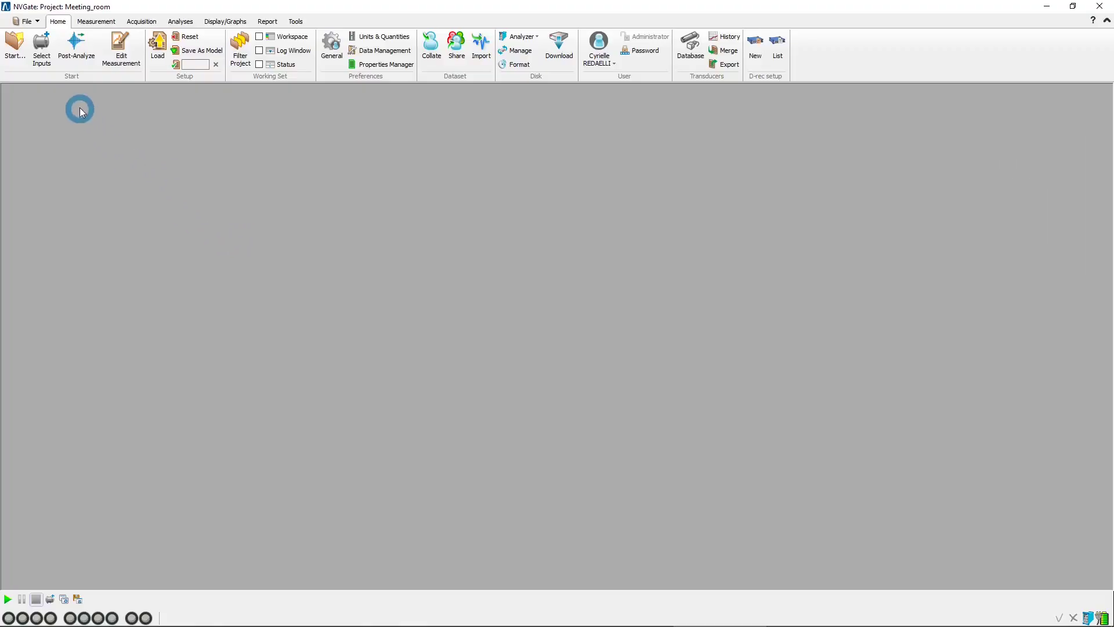
click(44, 63)
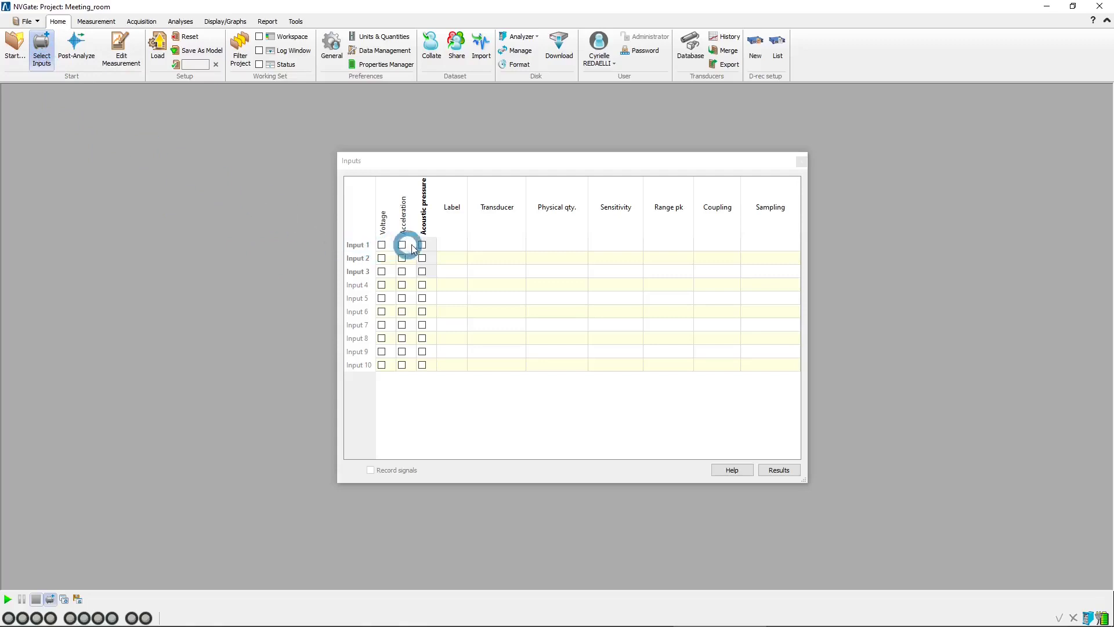
drag(422, 245, 424, 270)
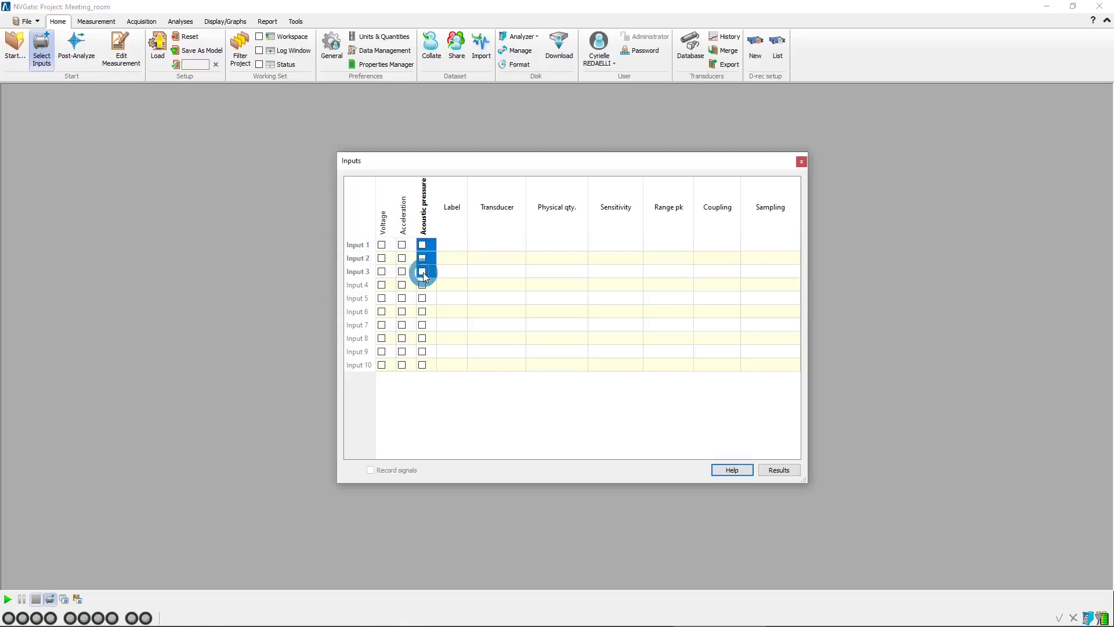
click(422, 272)
double_click(458, 246)
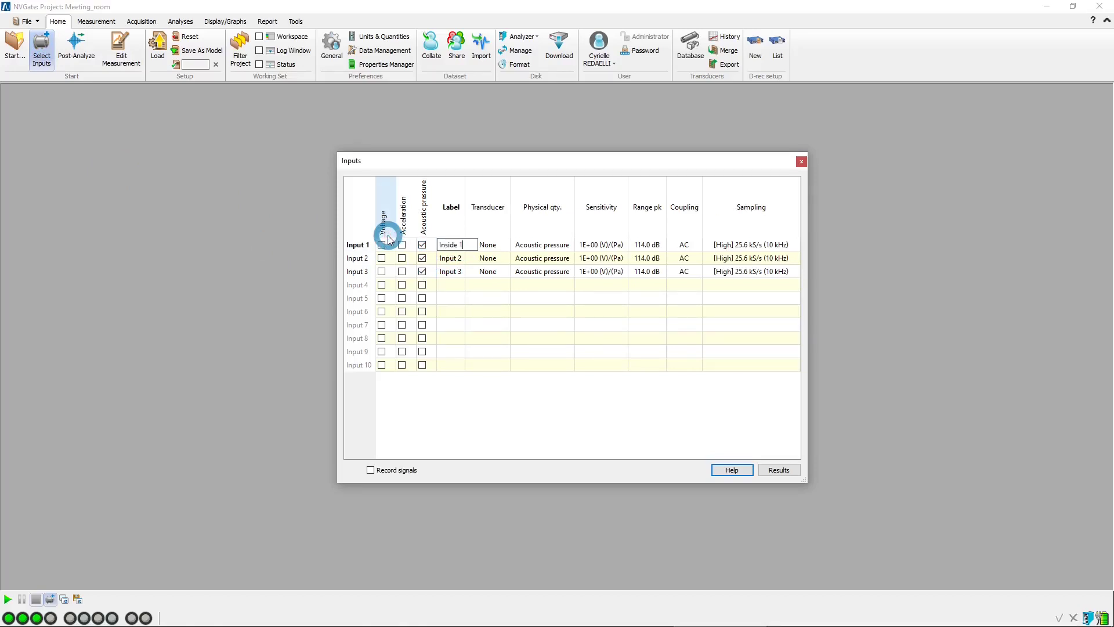
text(Inside 1)
key(Return)
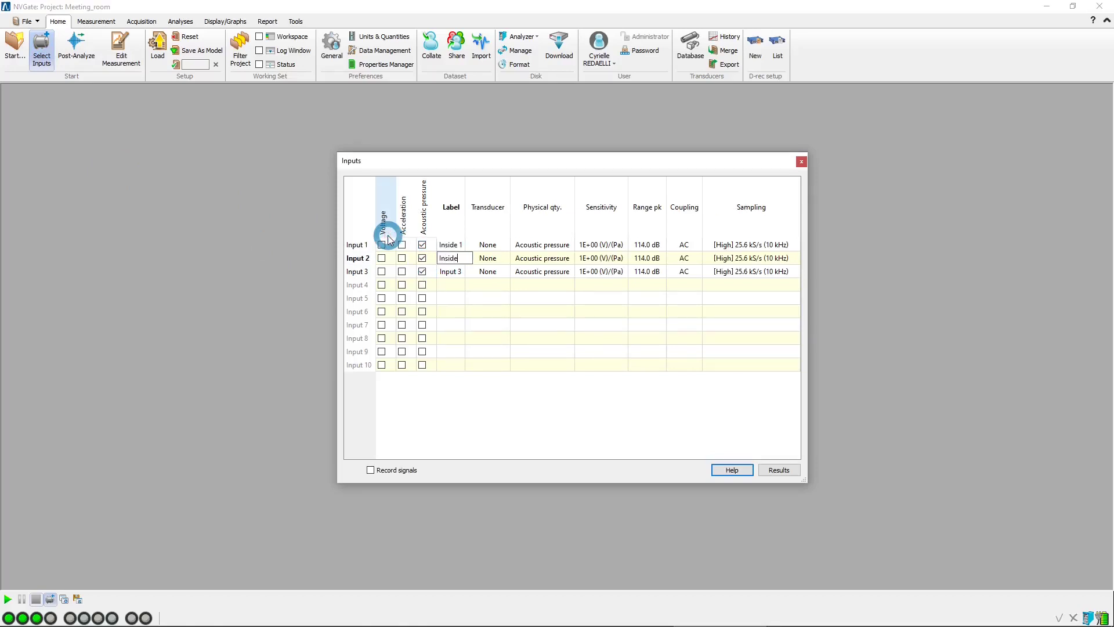
text(Inside 2)
key(Return)
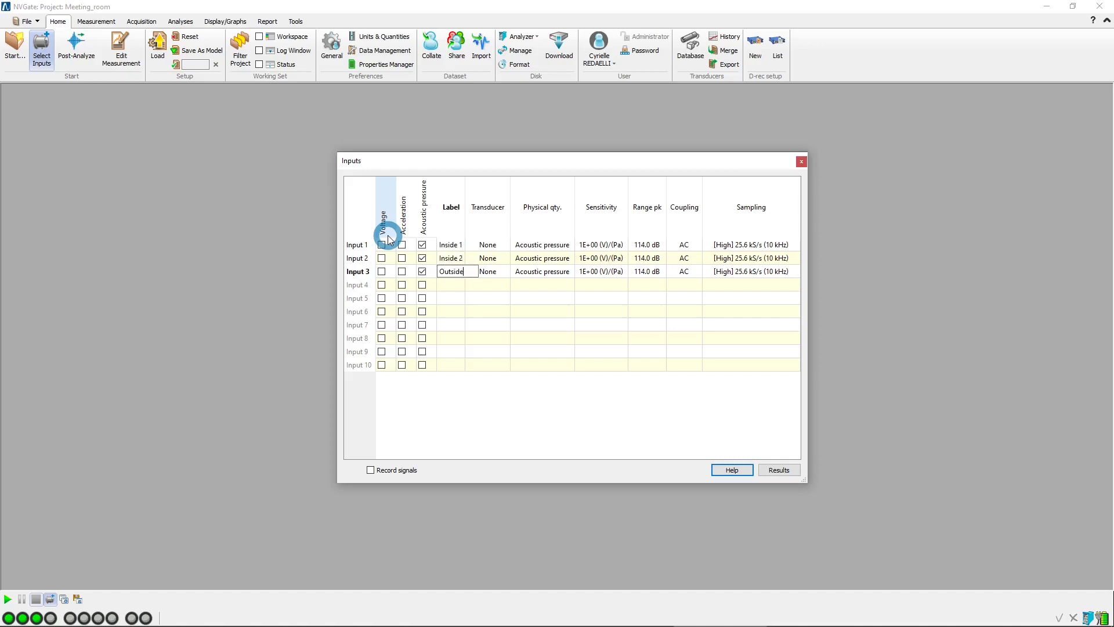
- Assign transducers Micro_A, Micro_B and Micro_C to inputs 1, 2 and 3
click(488, 245)
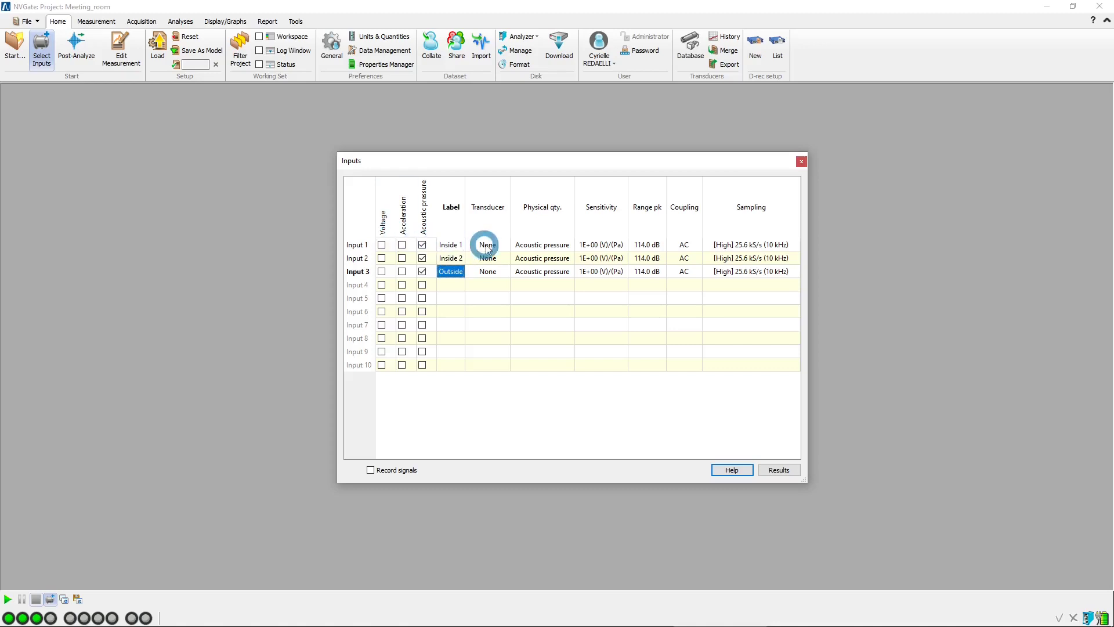
click(498, 244)
scroll(574, 307, down, 4)
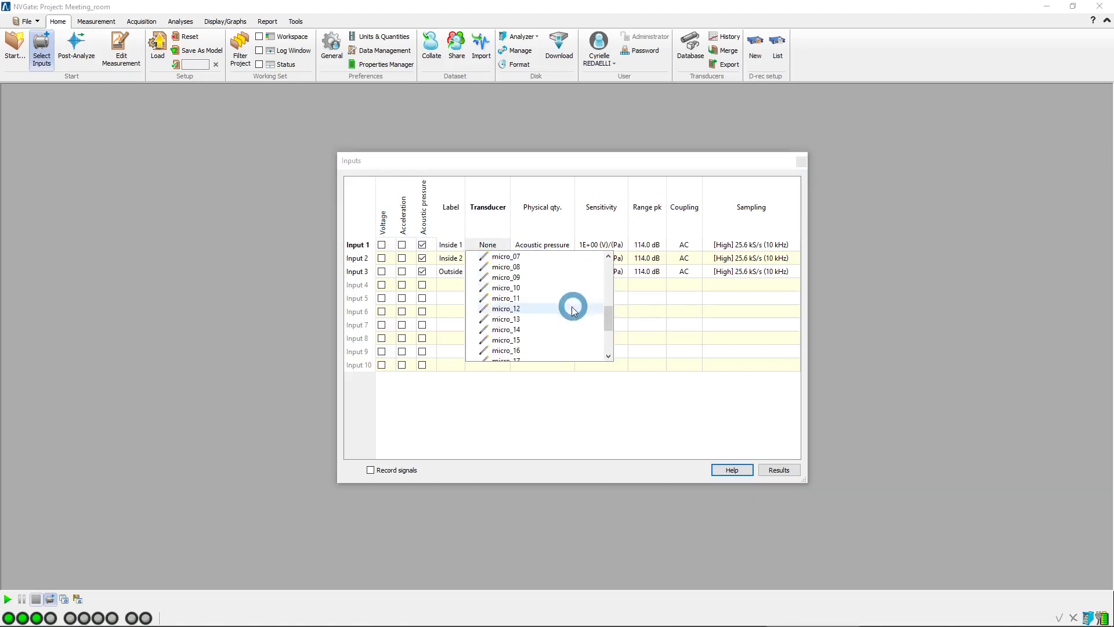
scroll(572, 308, down, 2)
click(540, 318)
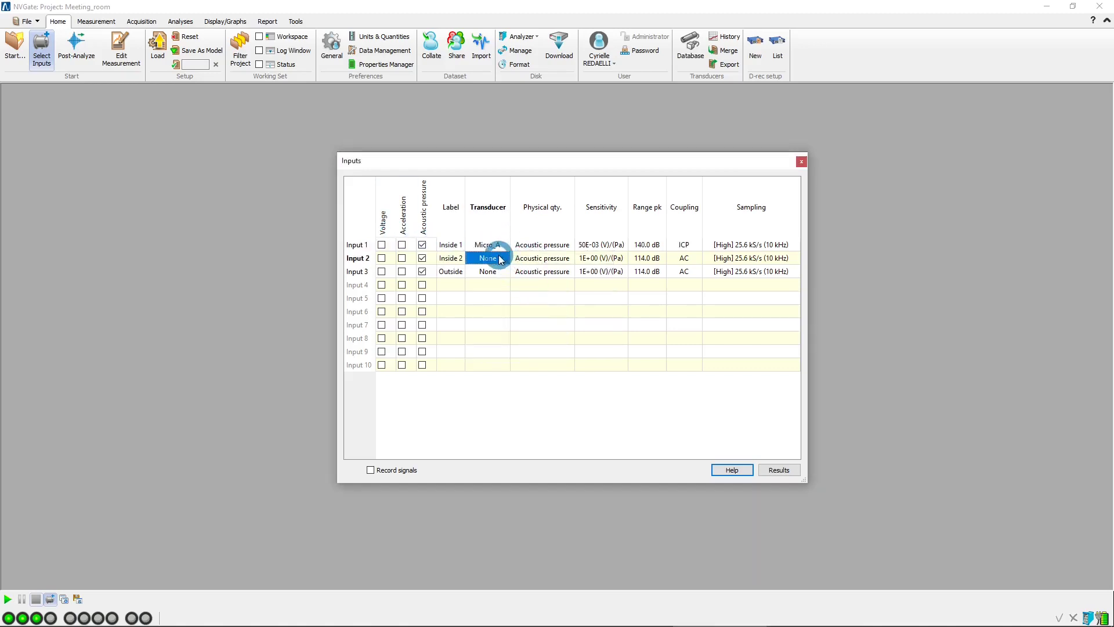
click(498, 257)
scroll(542, 336, down, 6)
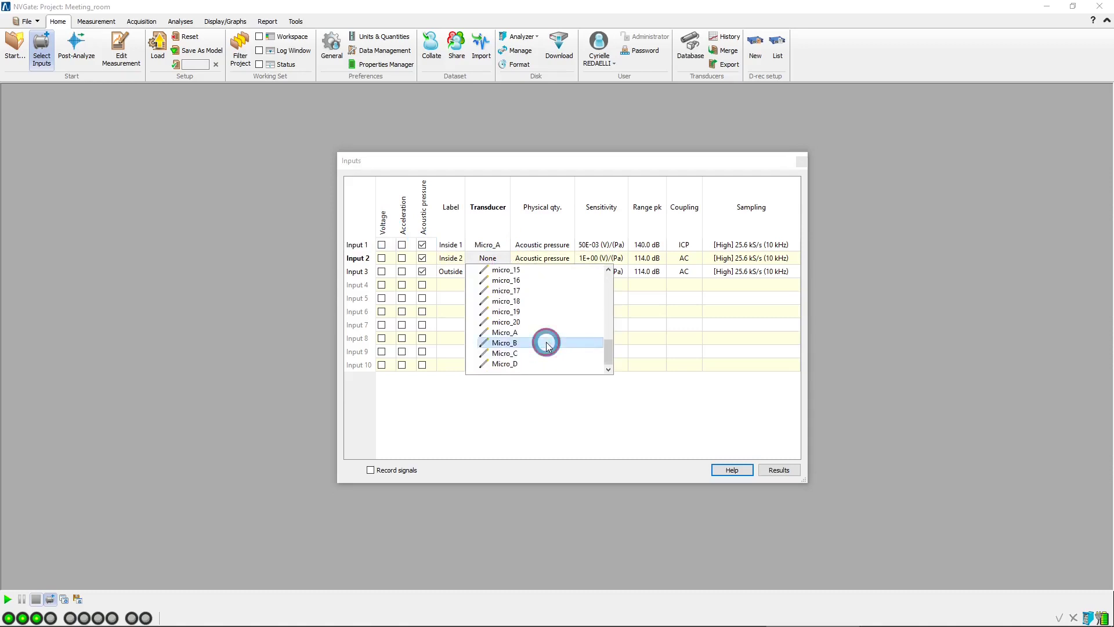
click(511, 342)
click(498, 272)
scroll(568, 338, down, 4)
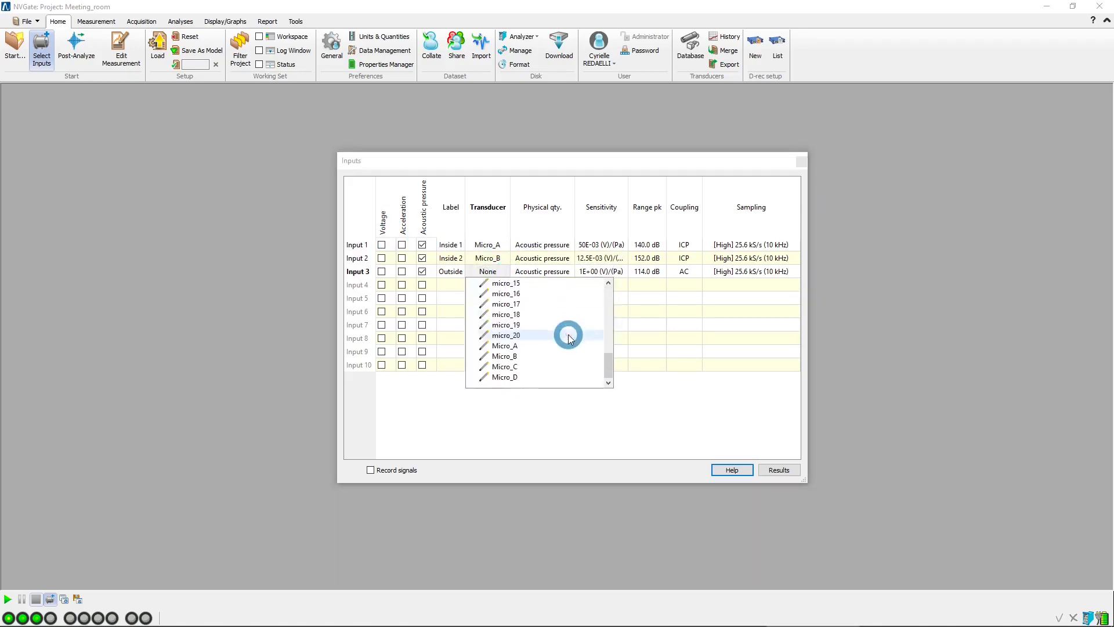
click(536, 366)
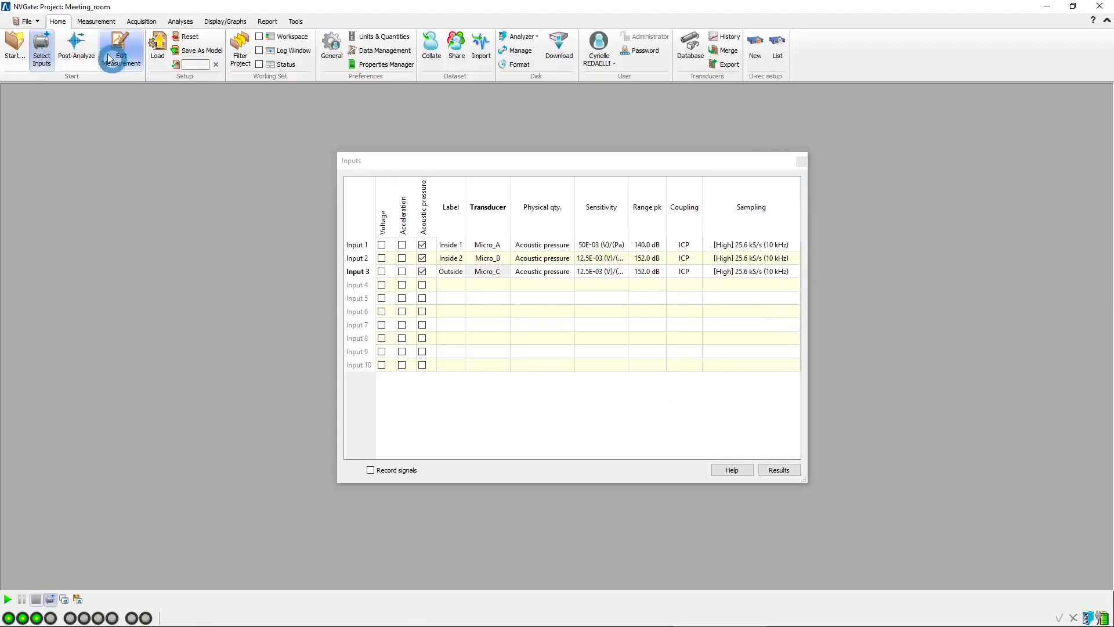
- Set the front-end high sampling rate to 51.2 kS/s in the Measurement settings
click(95, 23)
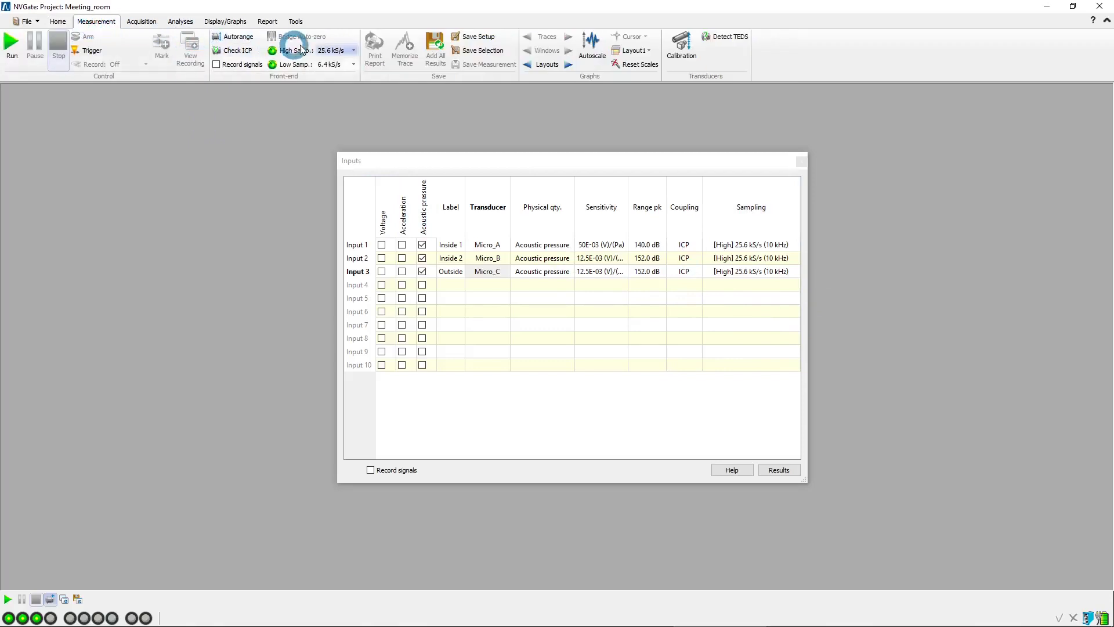
click(353, 51)
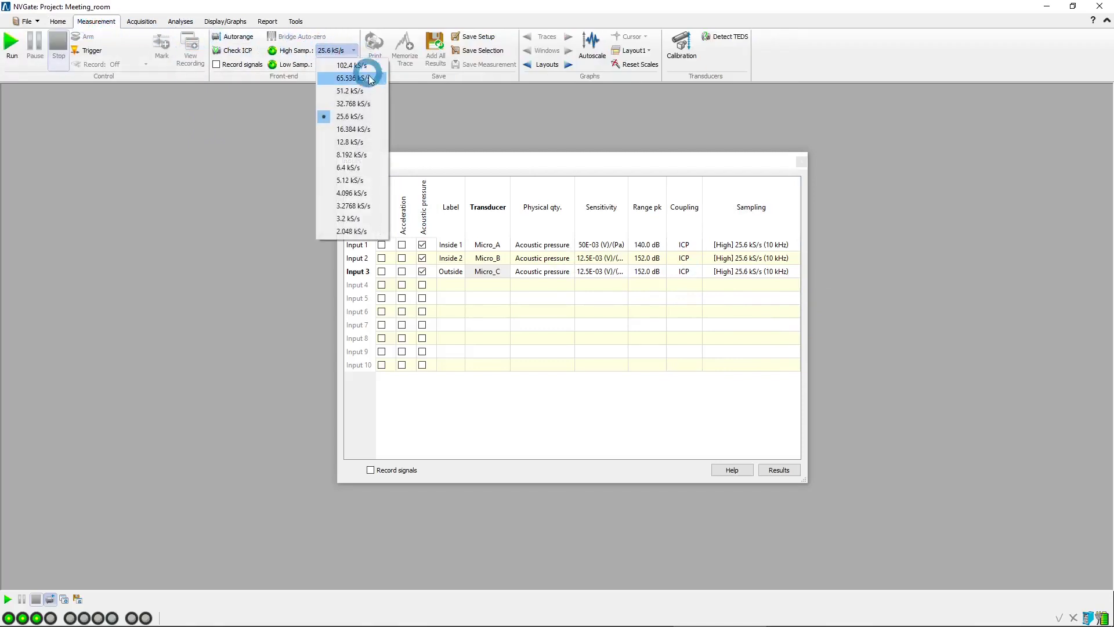
click(376, 91)
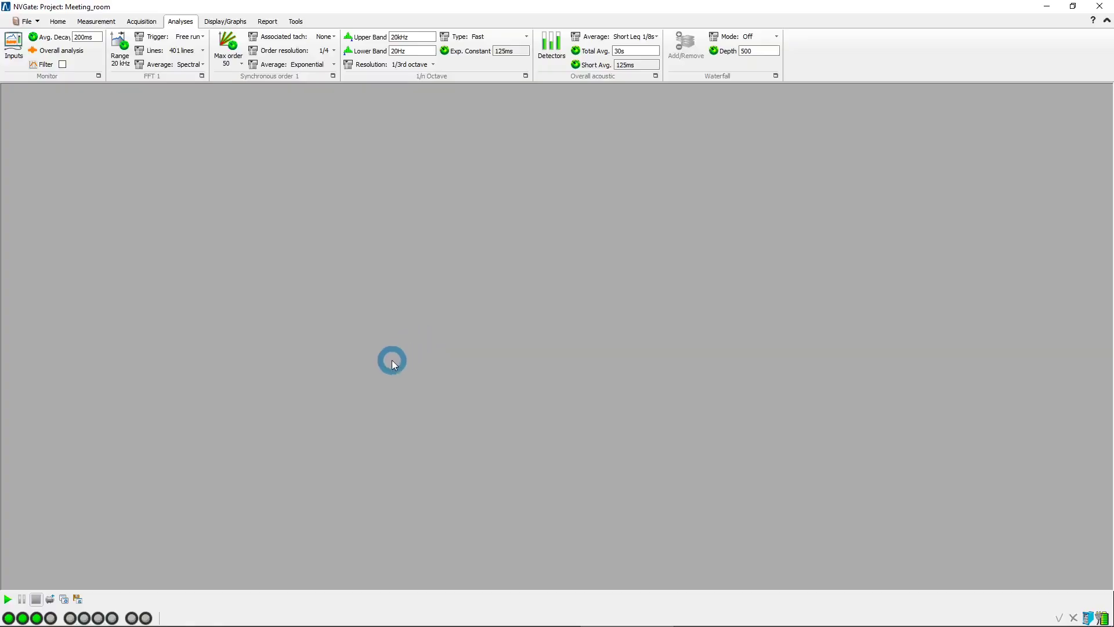
- Display the Avg. 1/n octave spectrum and the Overall level results in new windows
click(63, 601)
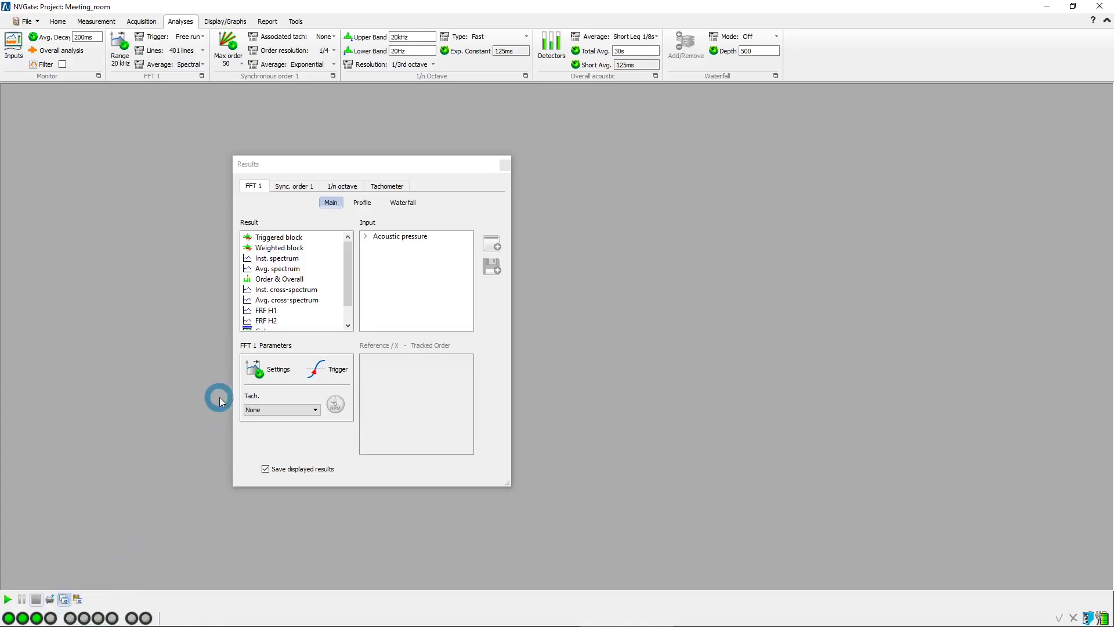
click(346, 187)
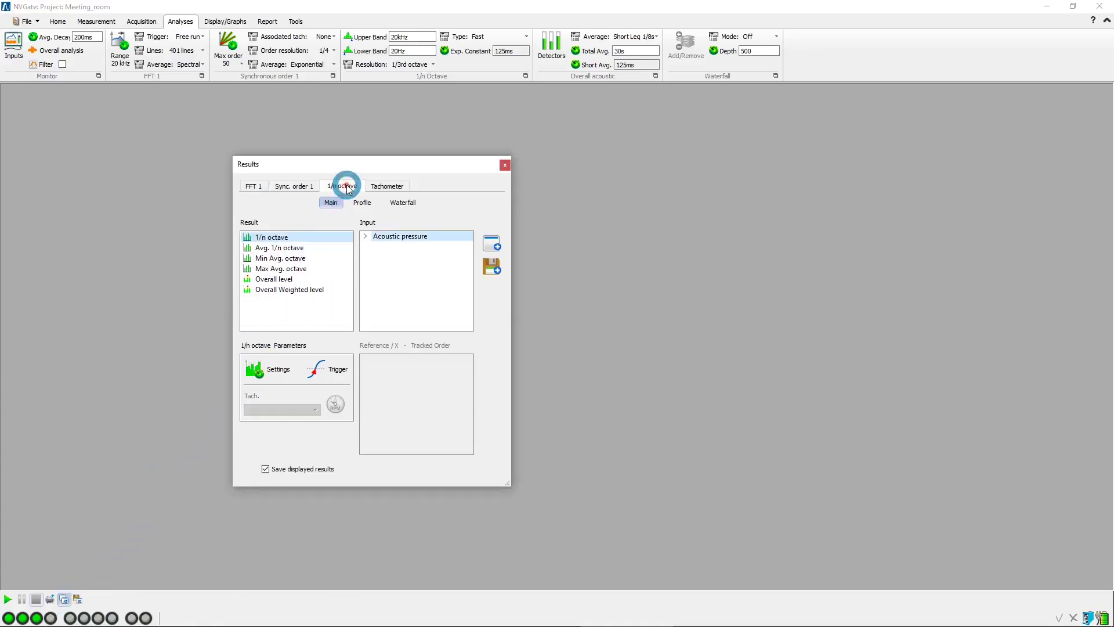
click(308, 248)
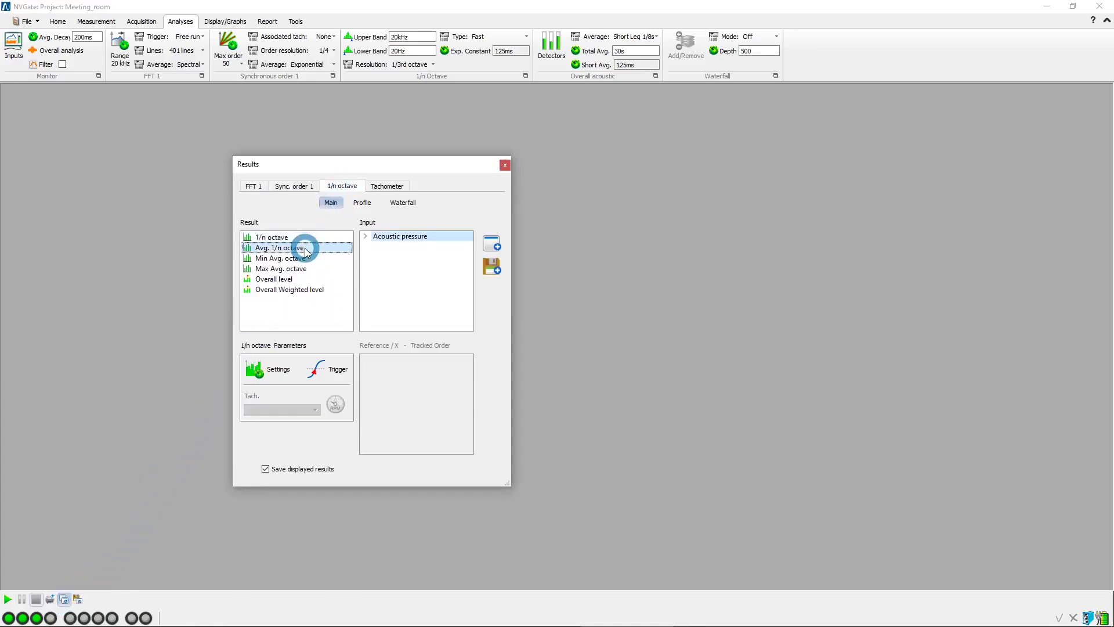
click(493, 244)
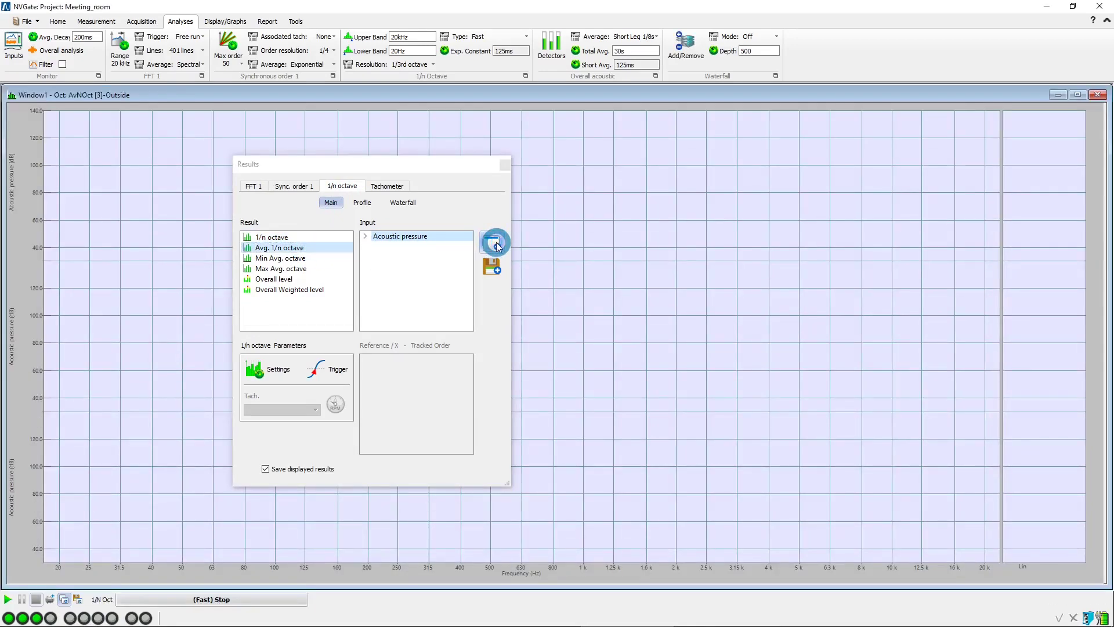
click(321, 279)
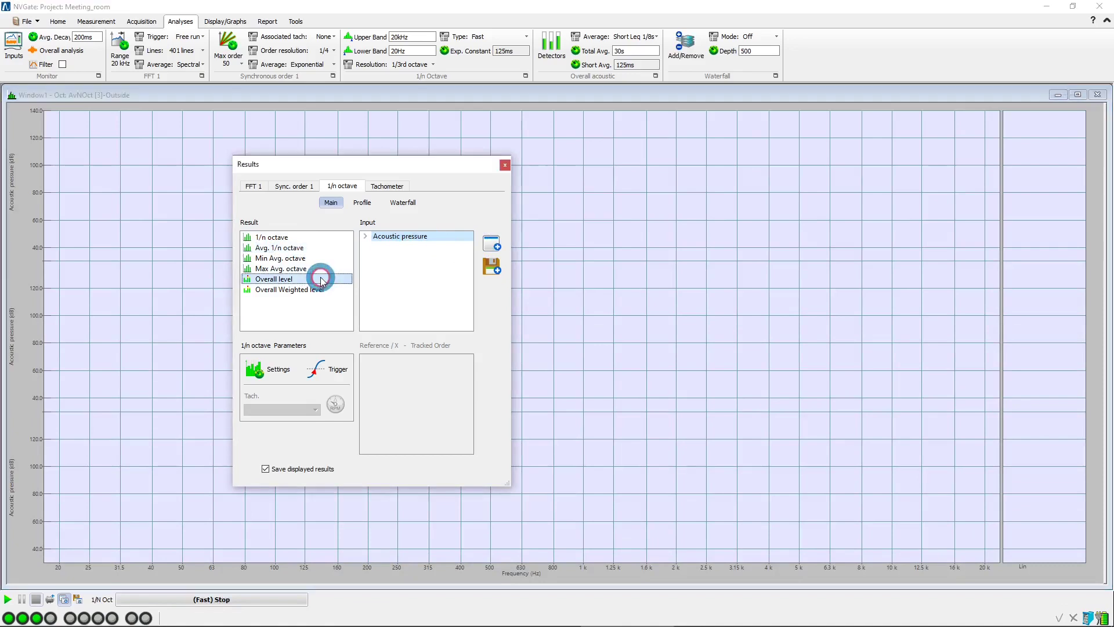
click(494, 245)
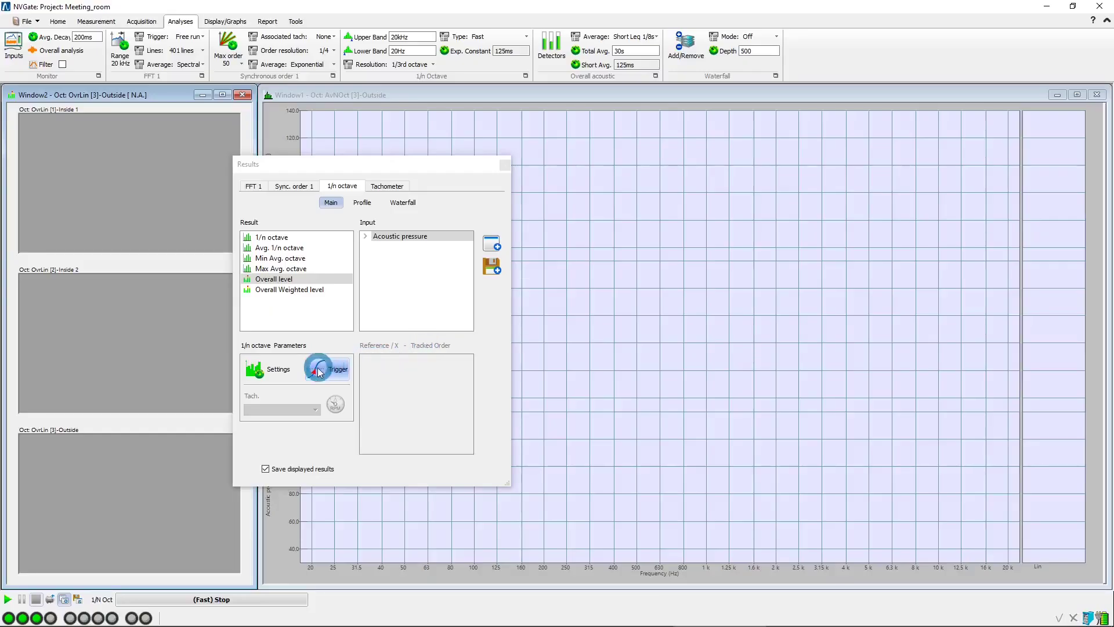
- Set the 1/n octave averaging to linear with a 10 s duration
click(284, 371)
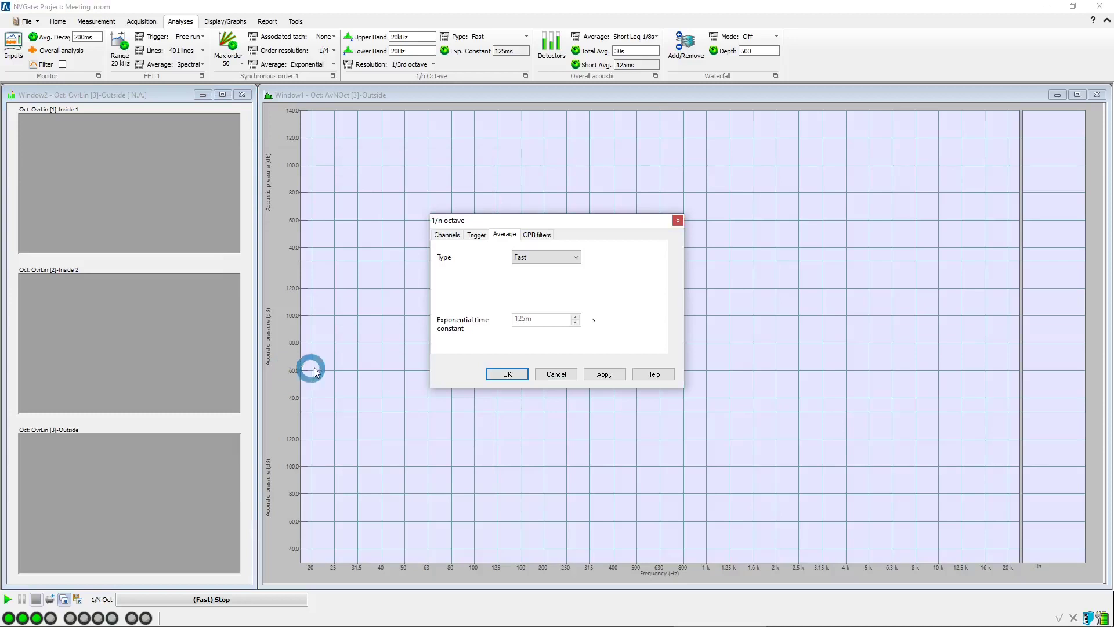
click(576, 256)
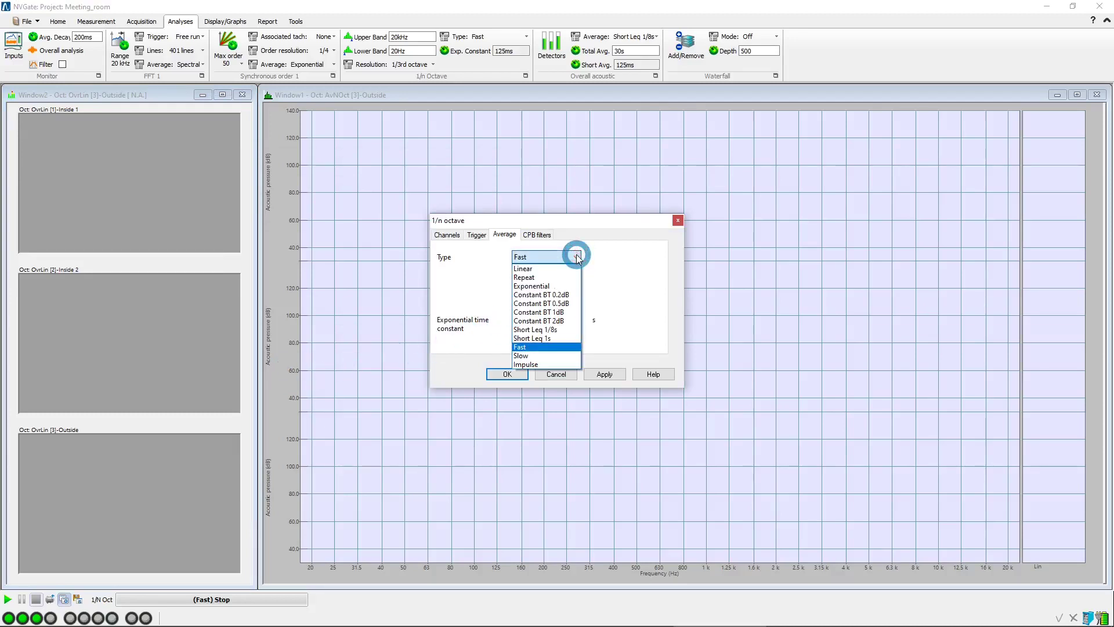
click(566, 269)
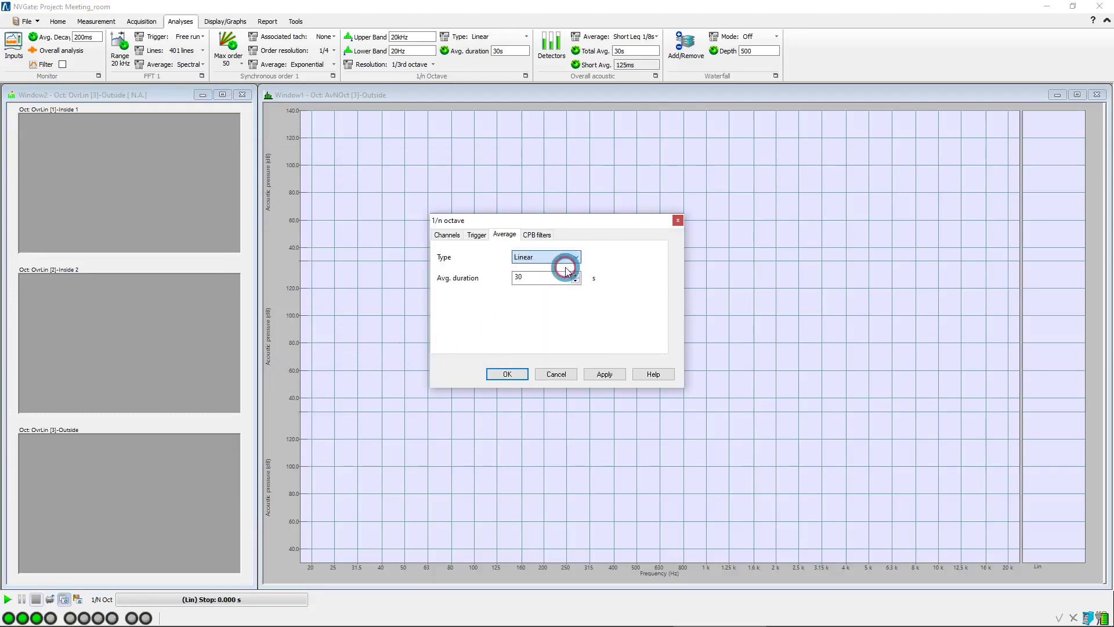
double_click(516, 277)
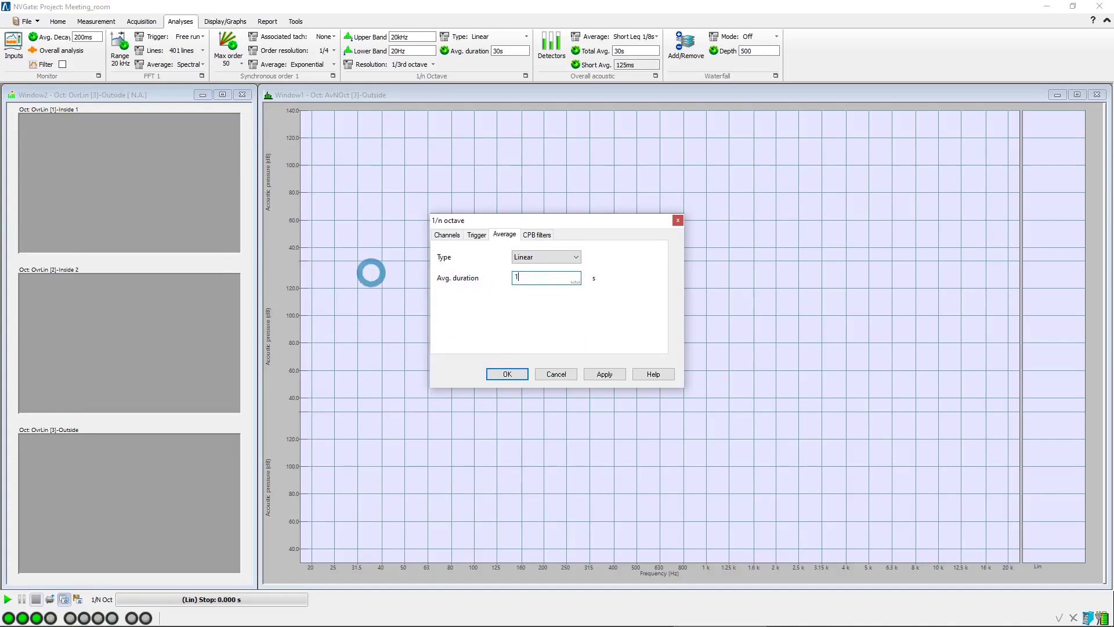
- Set the CPB filters to whole-octave bands with a 7.94k upper frequency
click(537, 234)
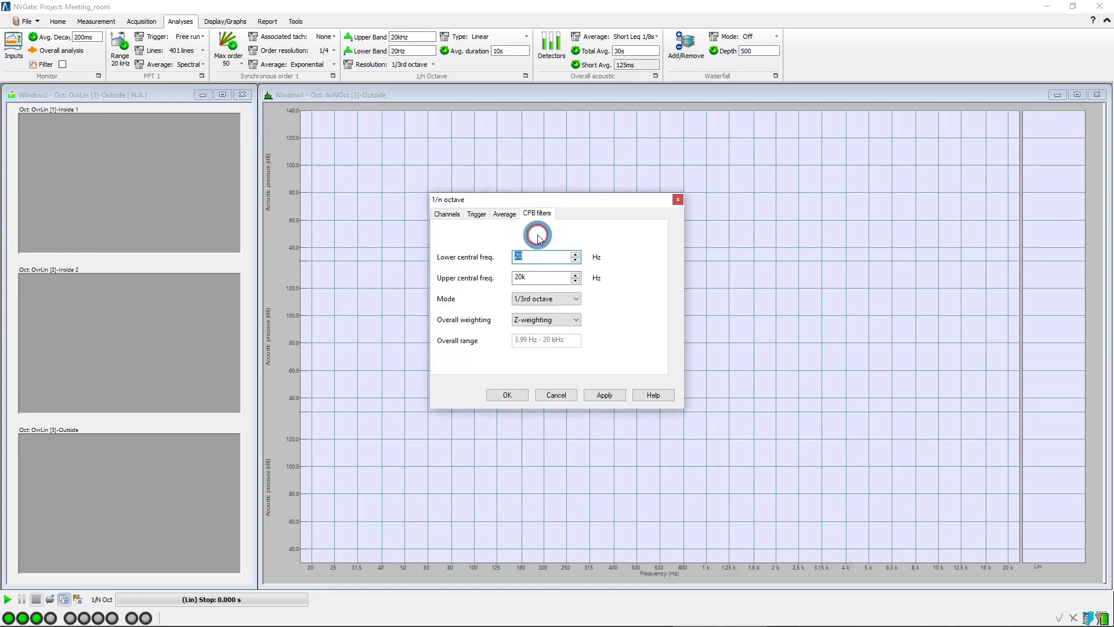
click(575, 299)
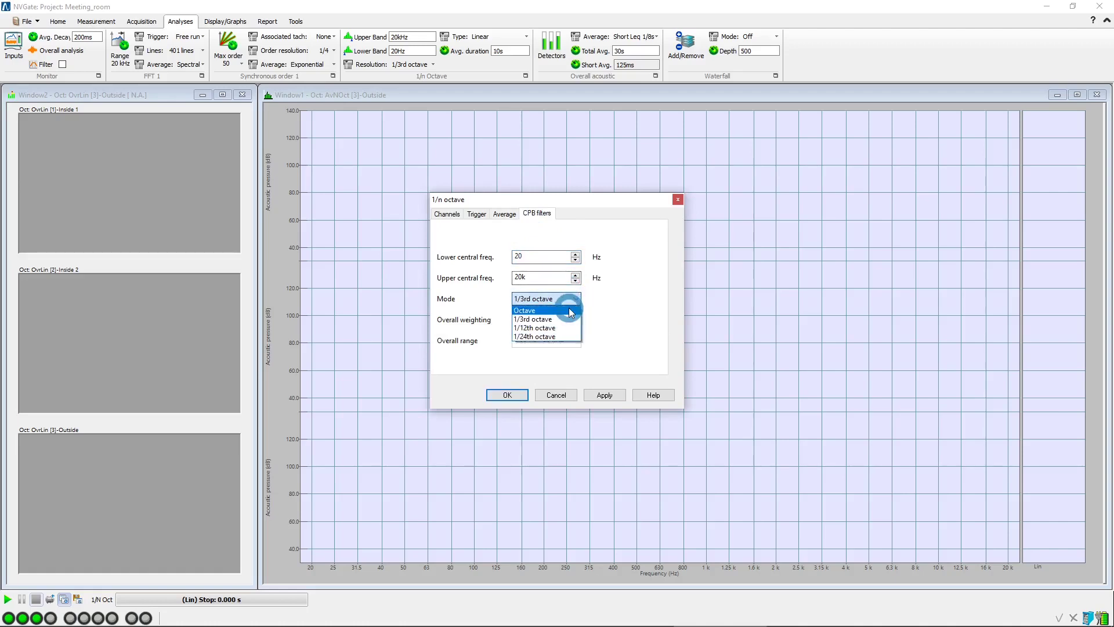
click(569, 312)
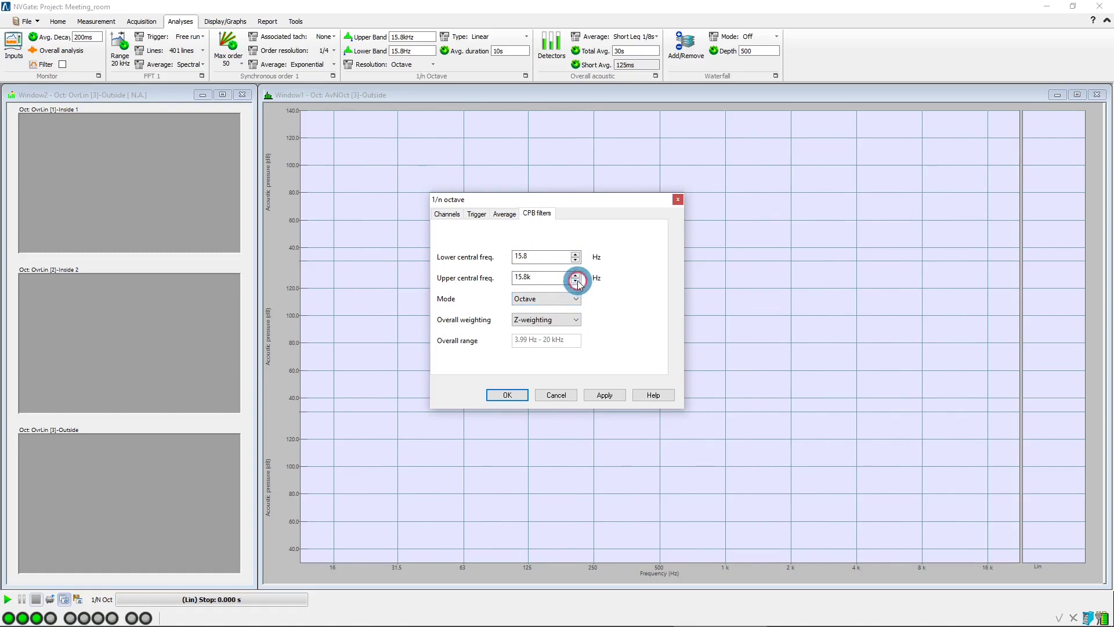
click(575, 282)
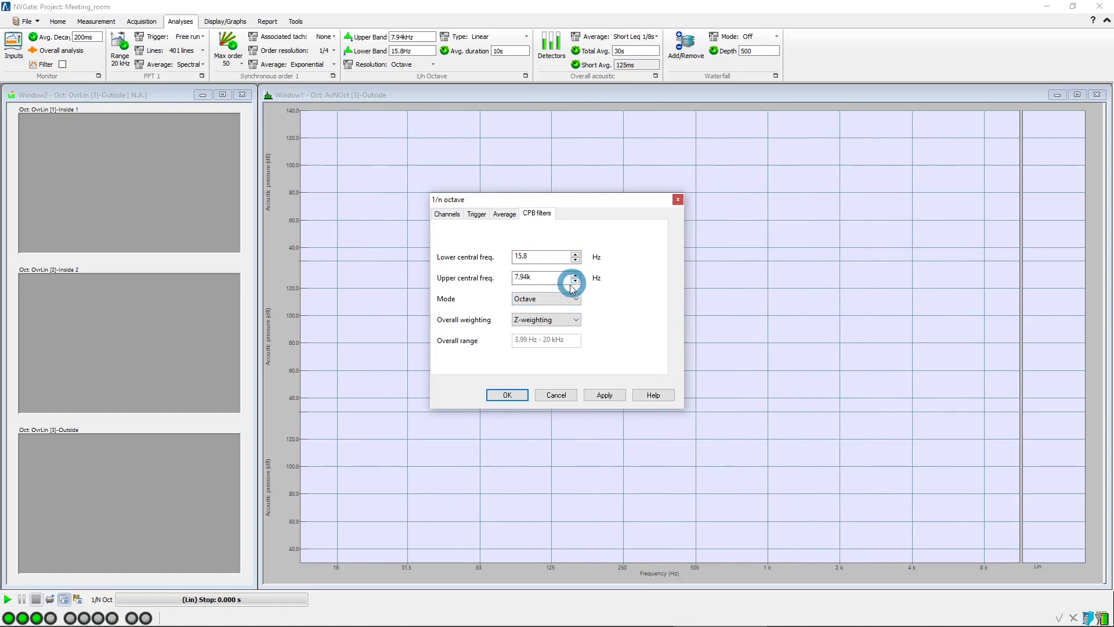
click(516, 396)
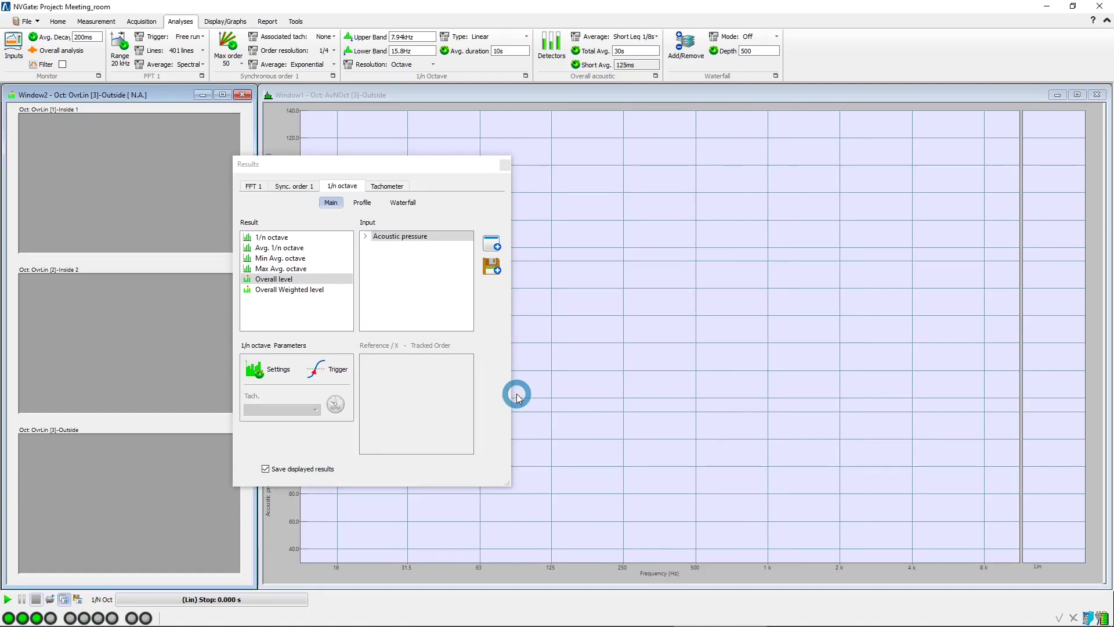
- Create L1, the quadratic average of the Inside 1 and Inside 2 level traces
click(505, 166)
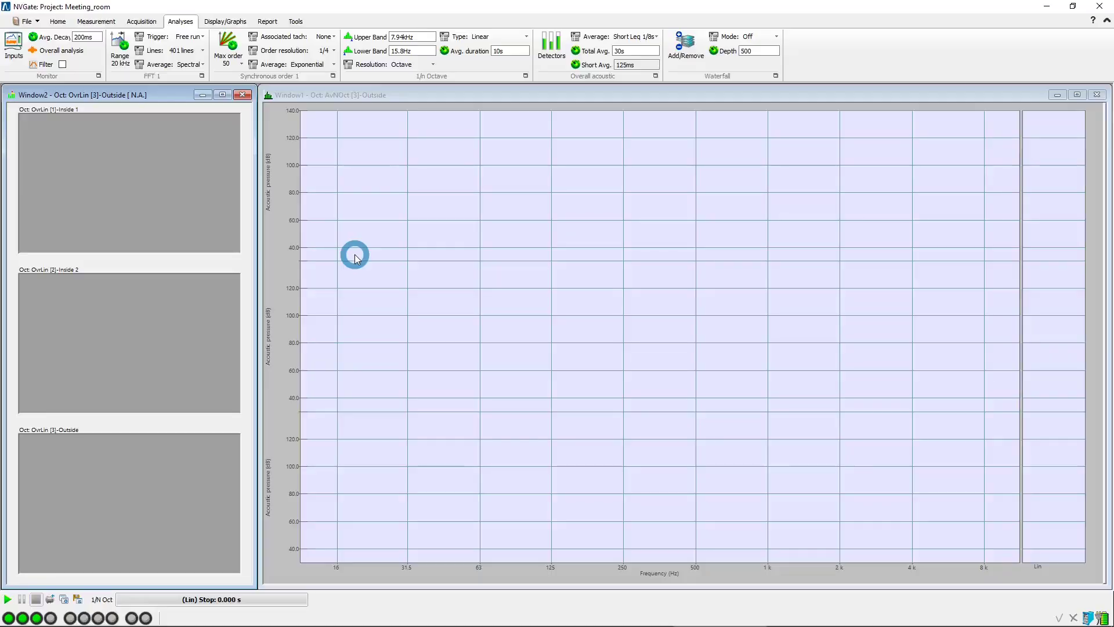
right_click(11, 156)
mouse_move(120, 246)
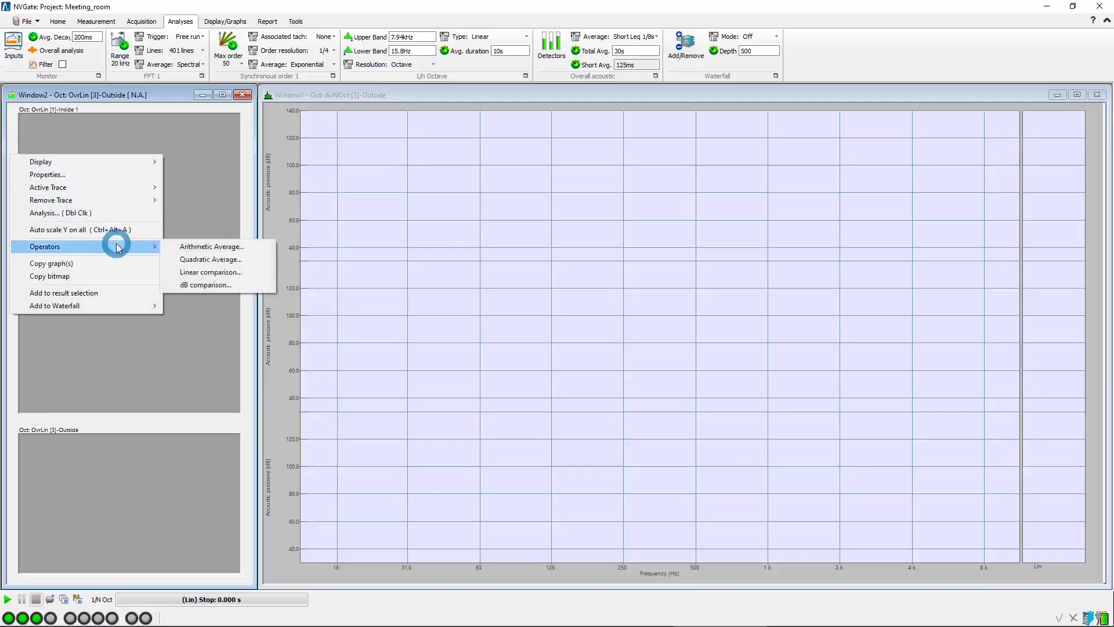
click(264, 264)
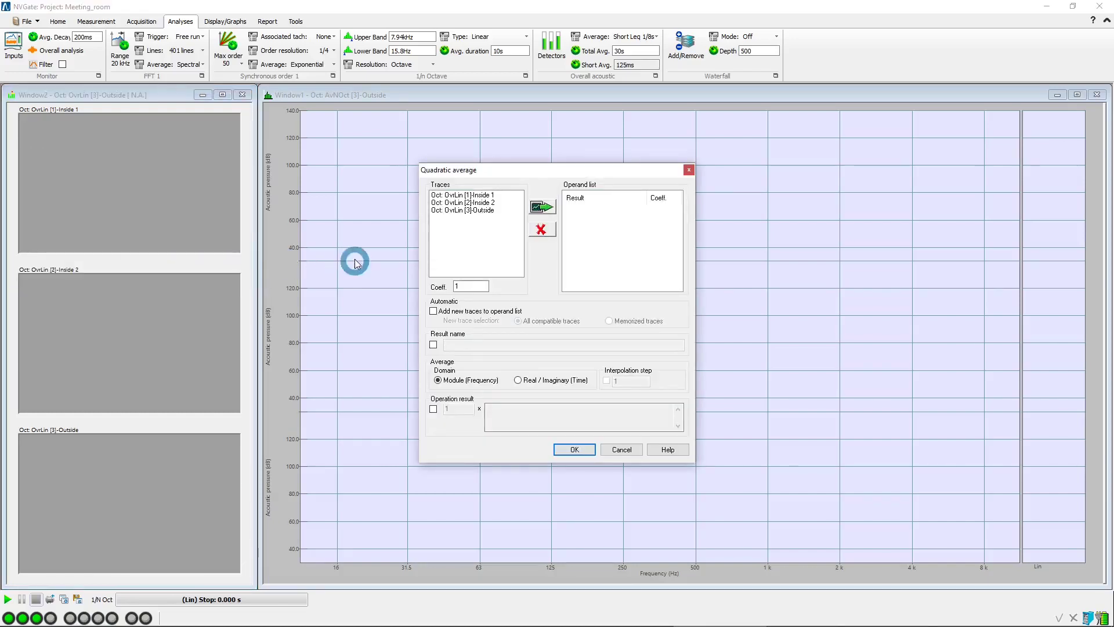
drag(484, 199, 486, 204)
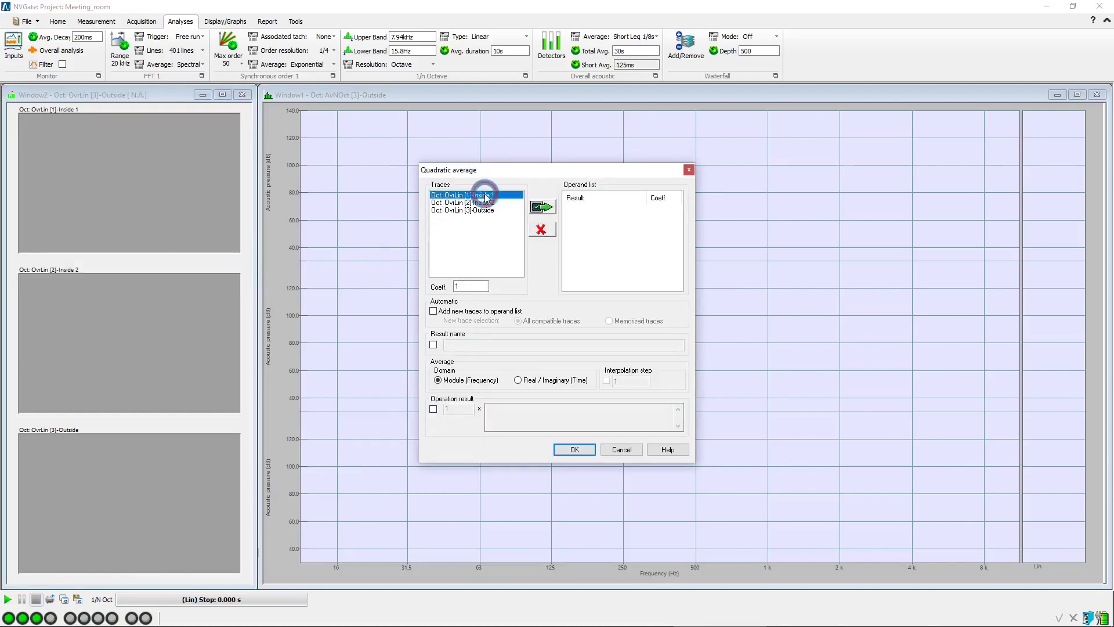
click(541, 207)
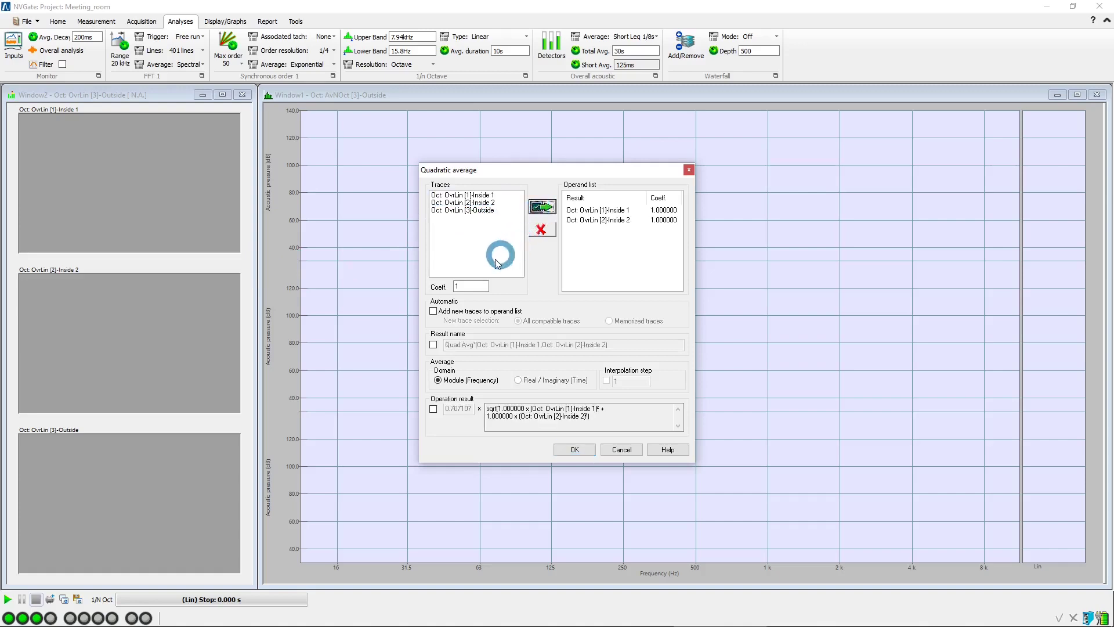
click(434, 345)
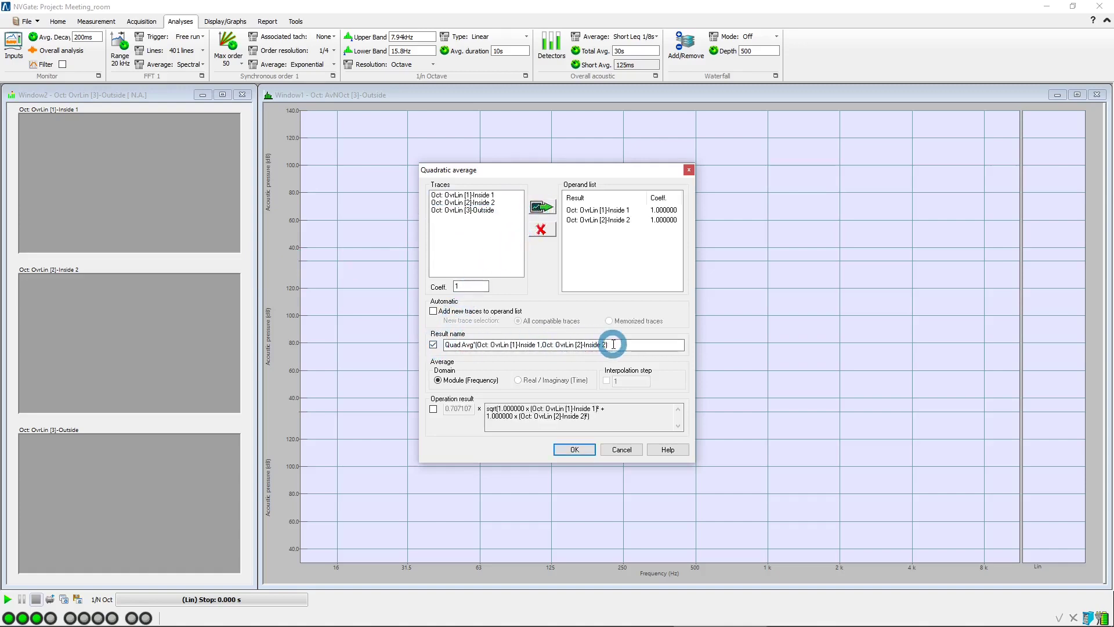
drag(615, 346, 438, 347)
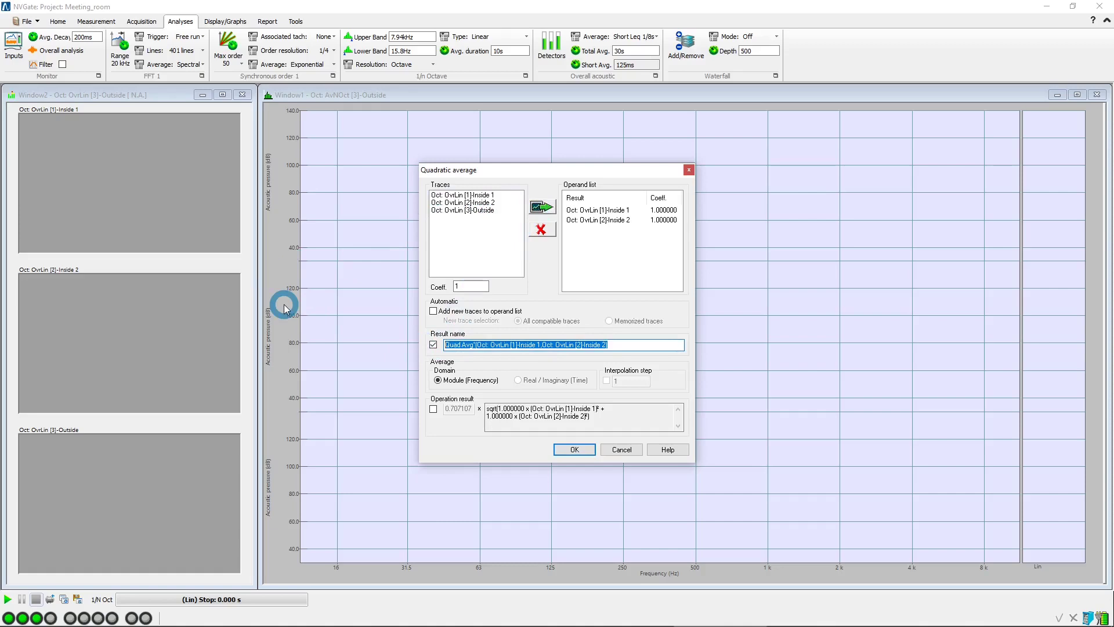
text(L1)
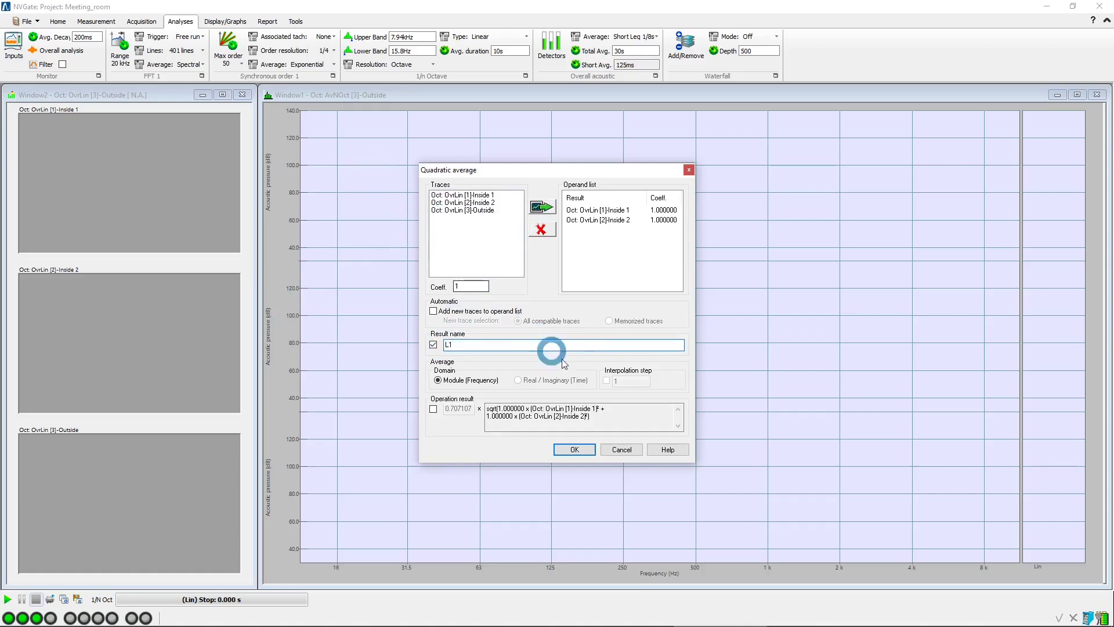
click(575, 450)
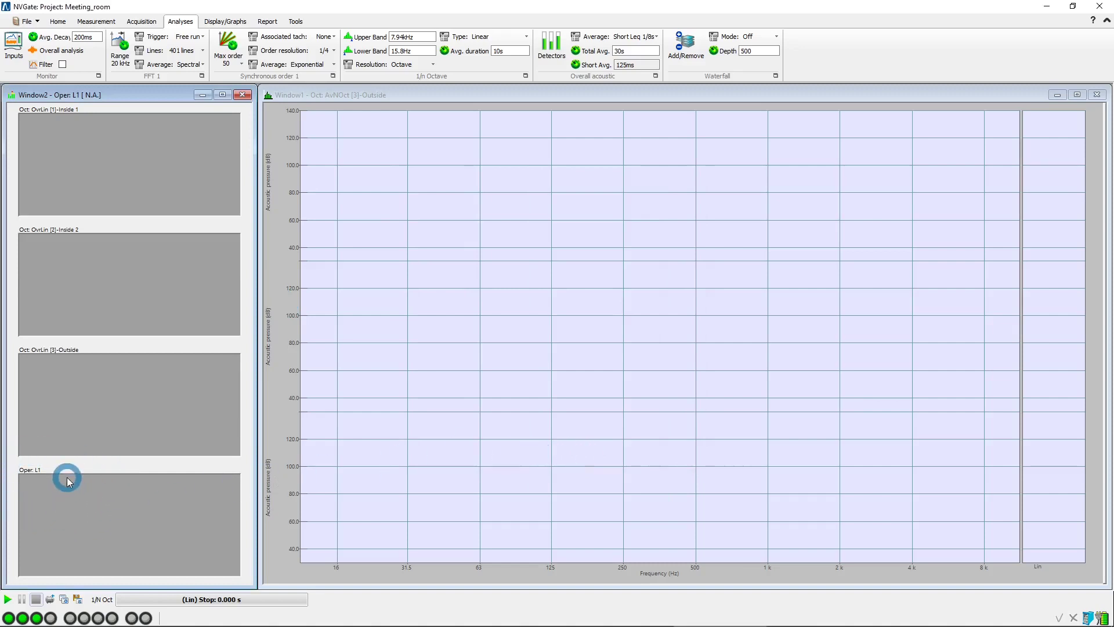
- Create the L1-L2 dB comparison of L1 against the Outside level trace
right_click(14, 232)
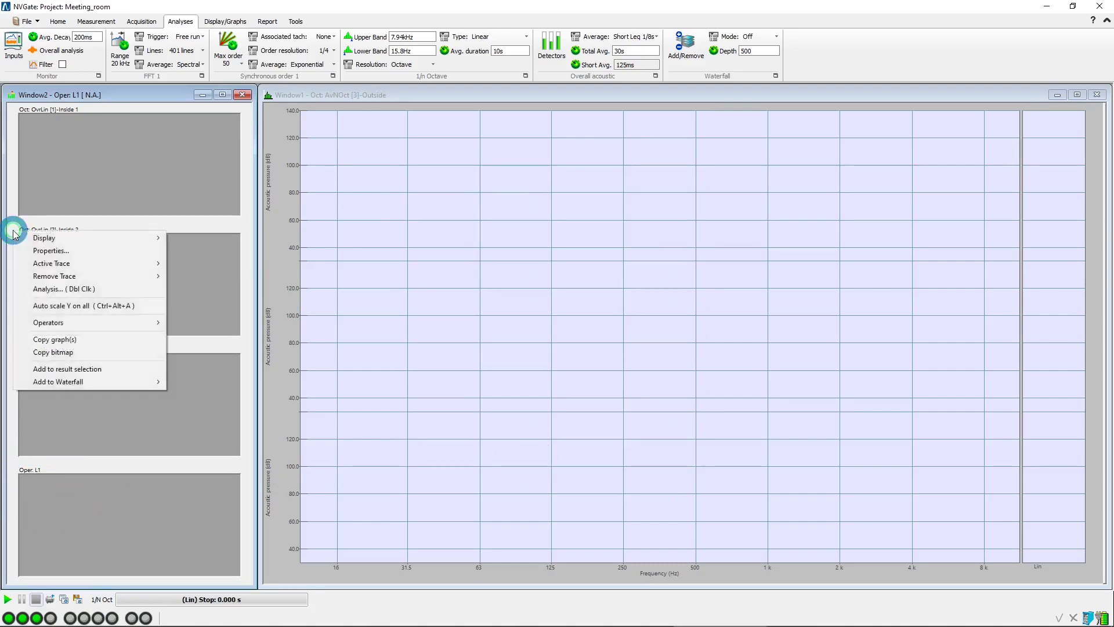
mouse_move(131, 323)
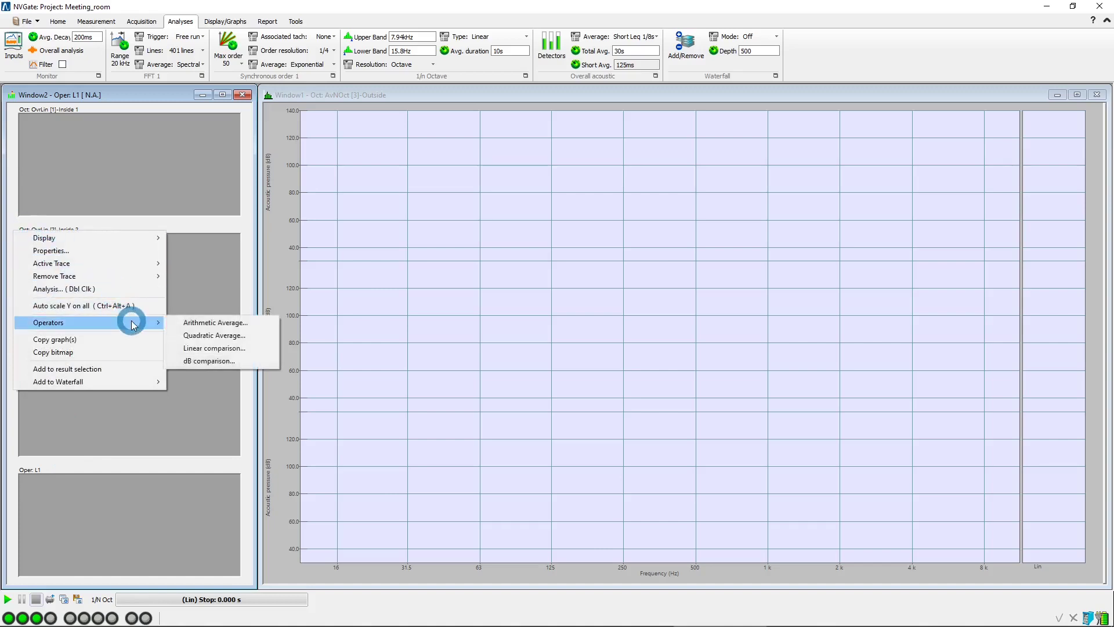
click(268, 361)
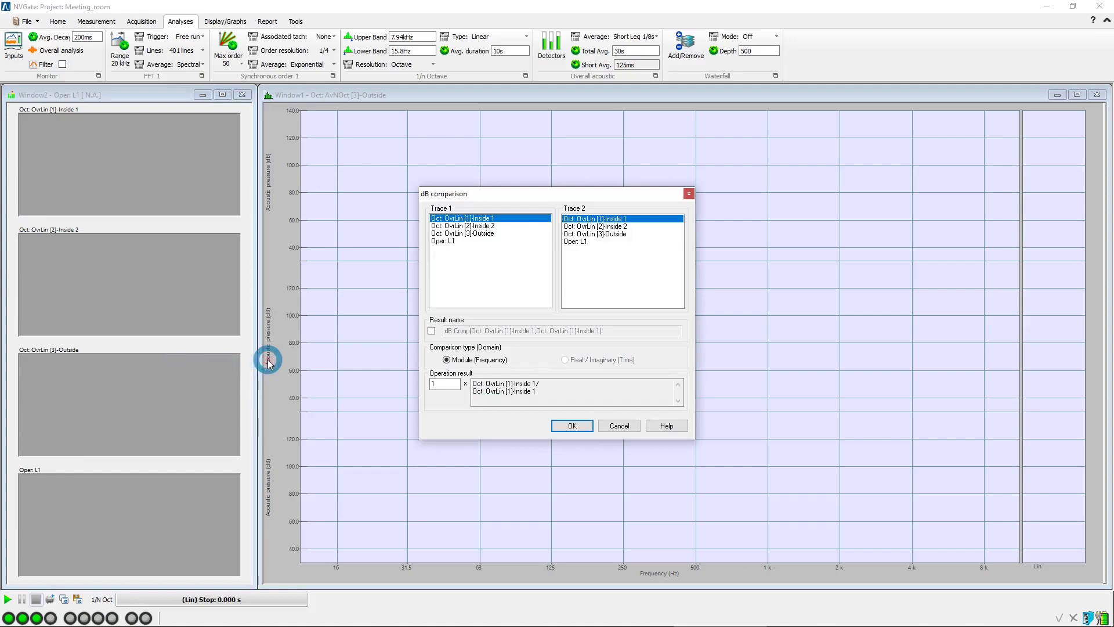
click(451, 241)
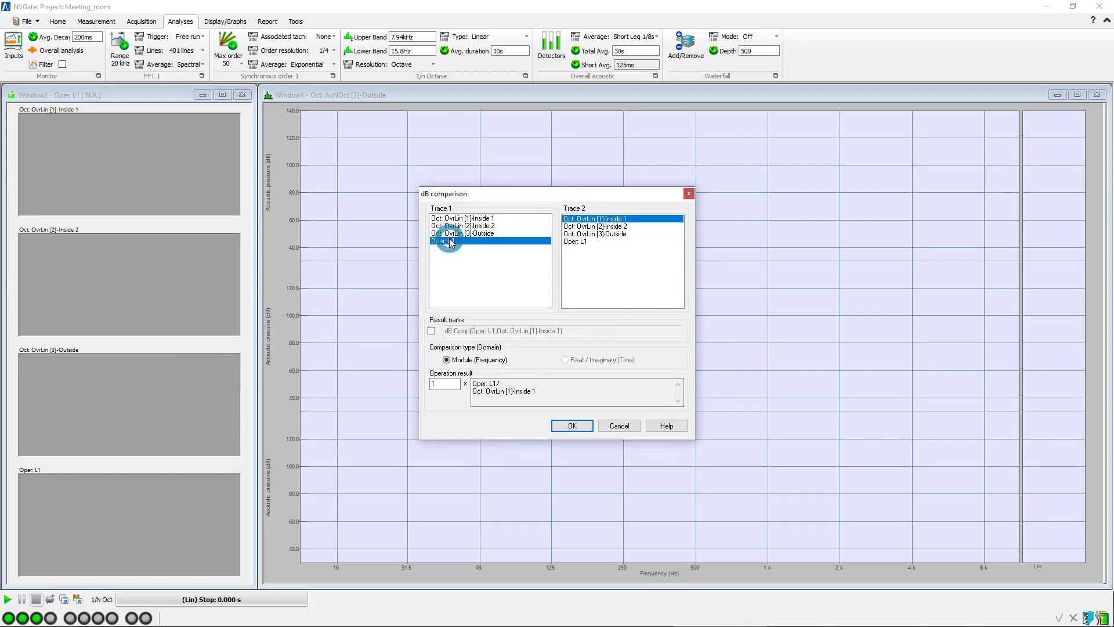
click(608, 239)
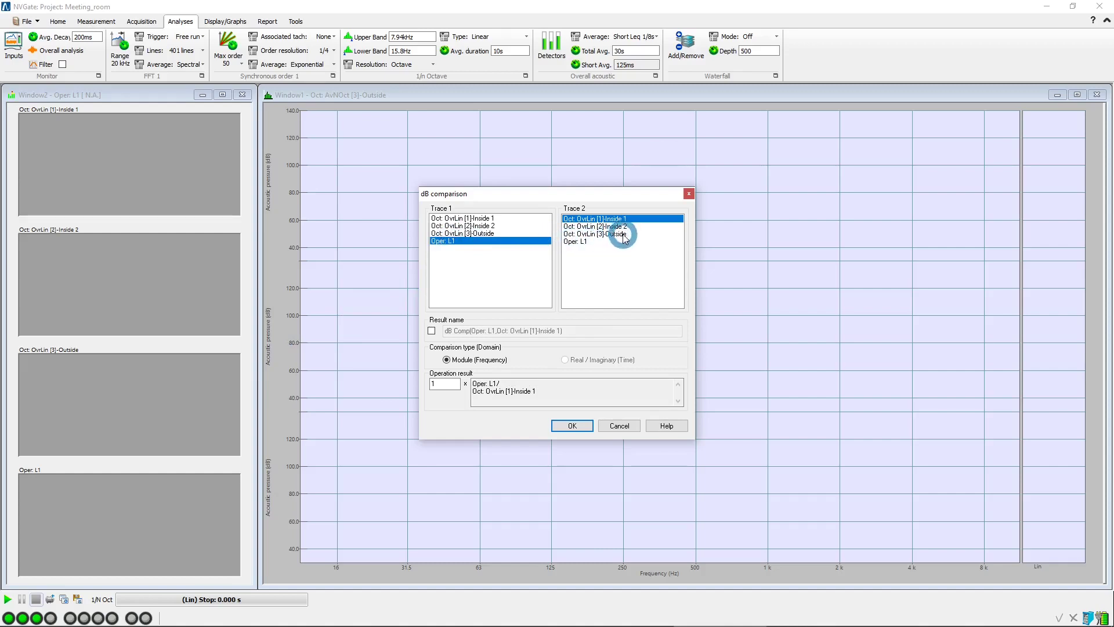
click(623, 234)
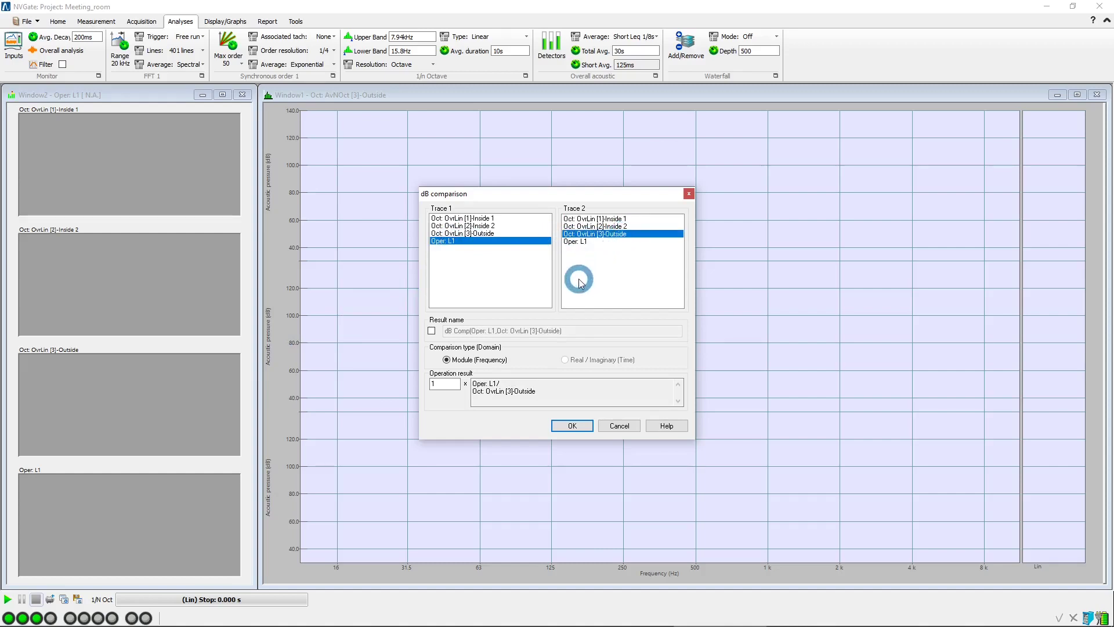
click(432, 331)
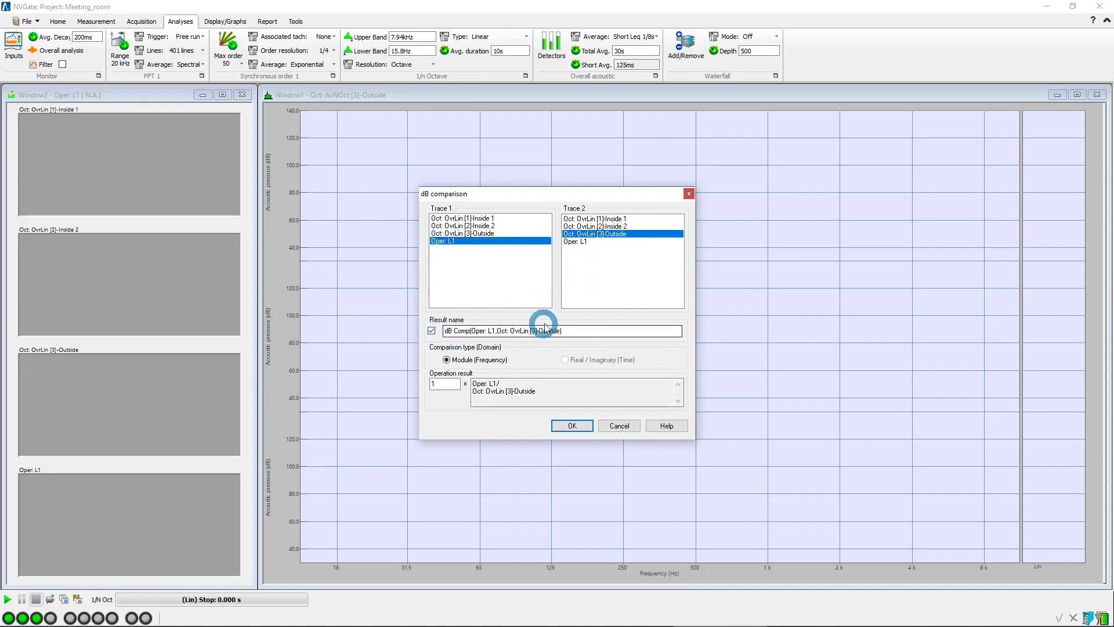
drag(565, 323, 435, 323)
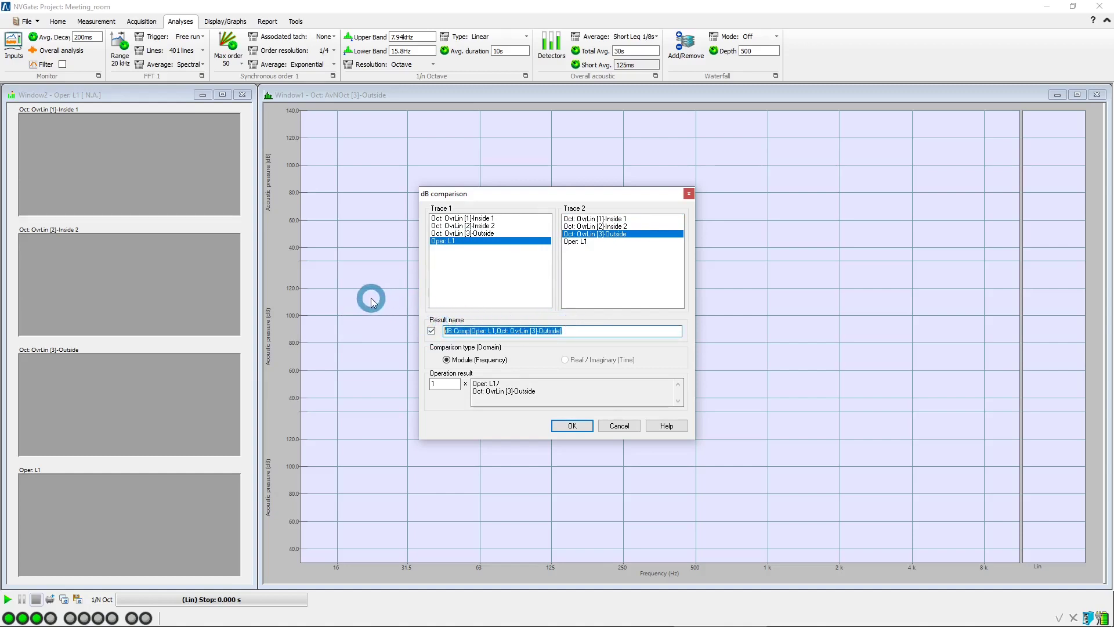
text(L1-L2)
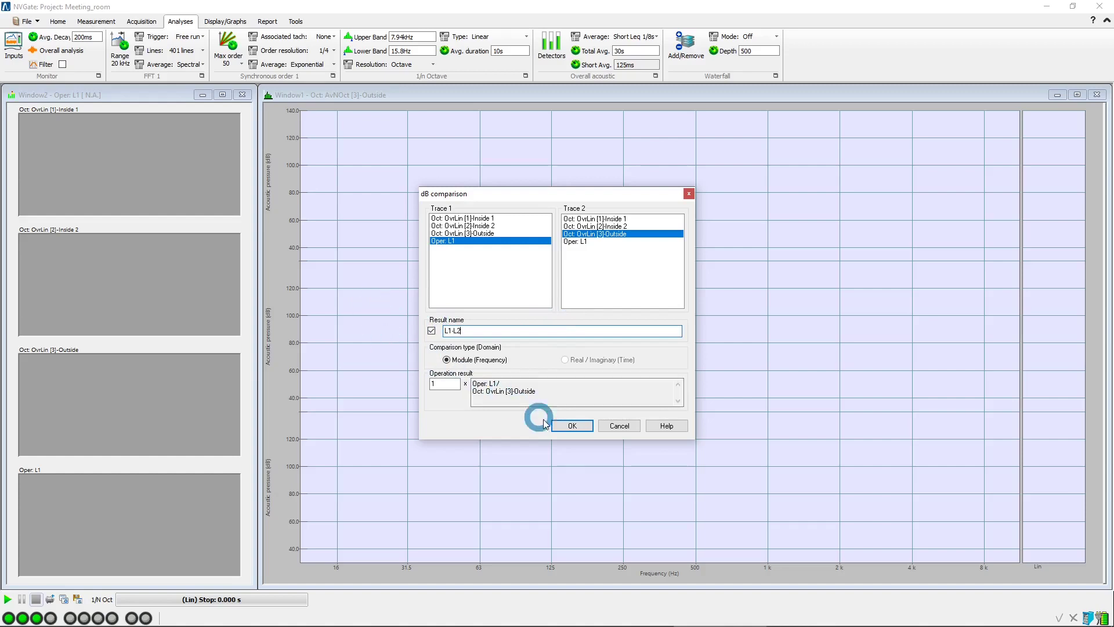
click(564, 425)
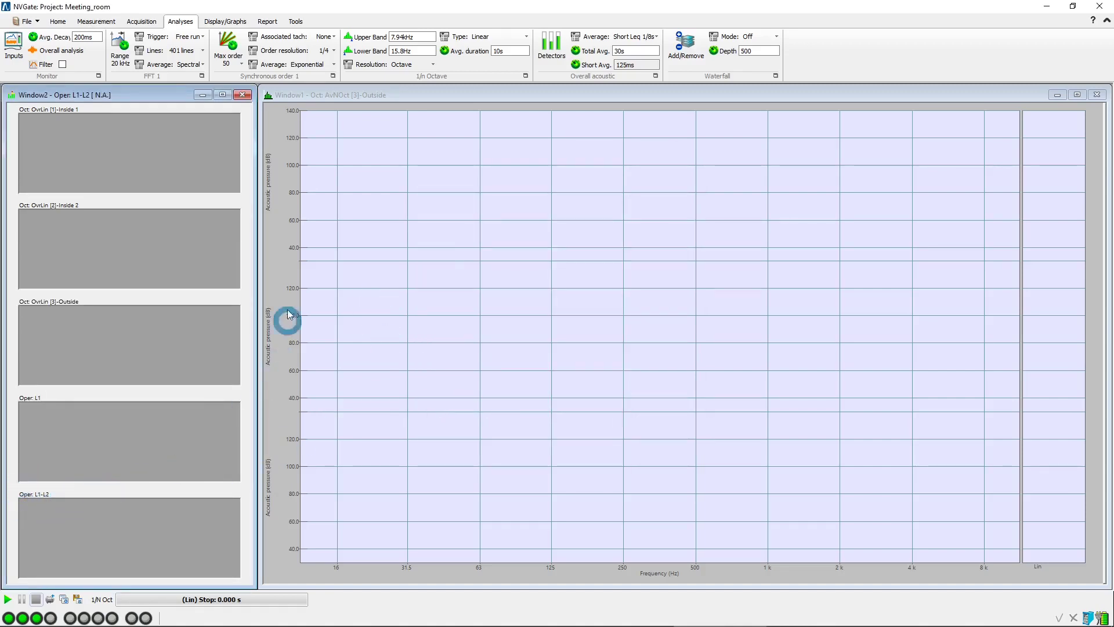
- Add L1, the quadratic average of the Inside 1 and Inside 2 octave spectra, to the spectrum graph
right_click(280, 231)
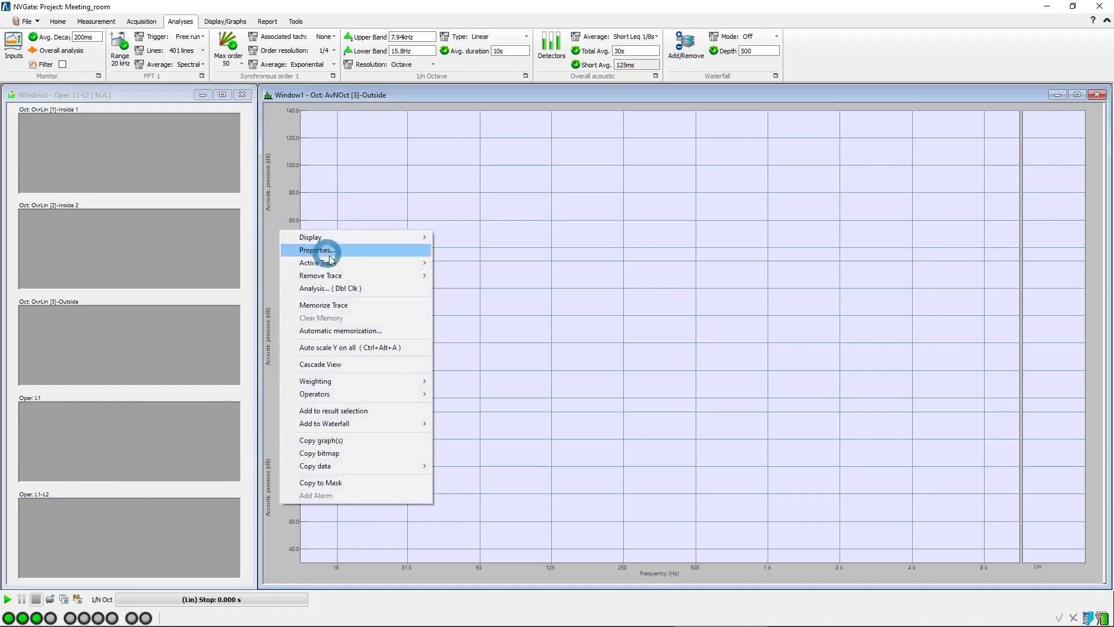
mouse_move(386, 400)
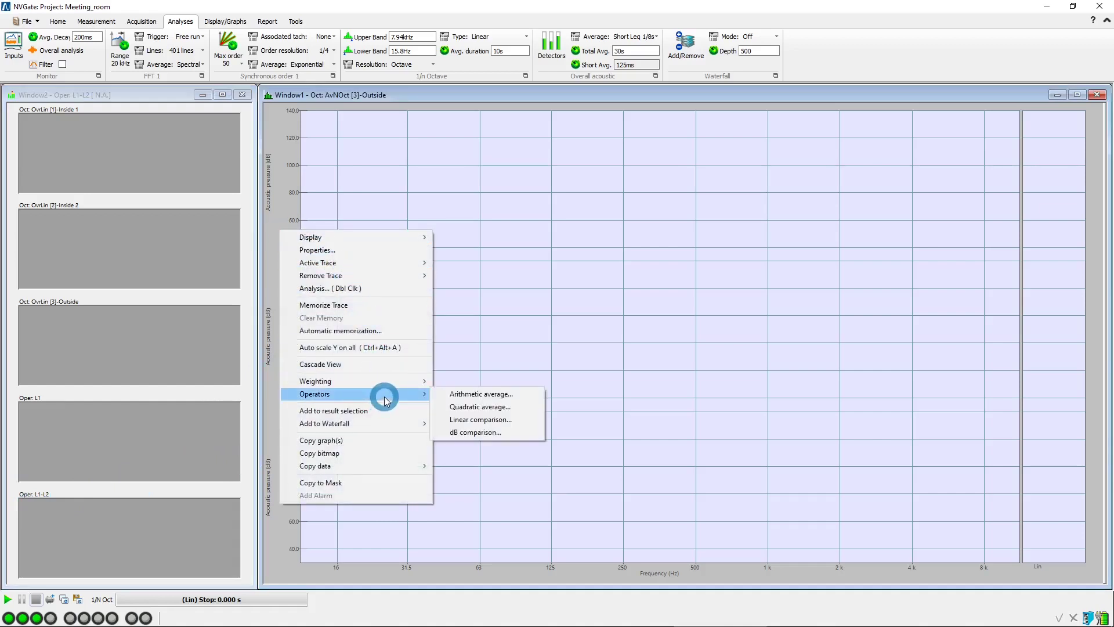
click(530, 409)
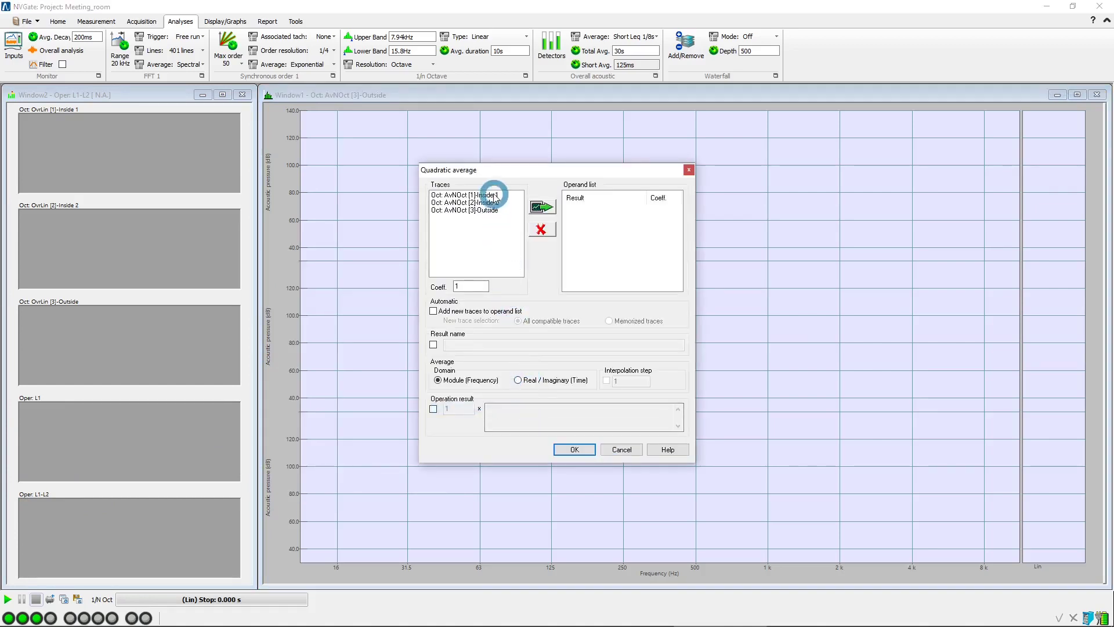
drag(493, 195, 494, 202)
click(541, 209)
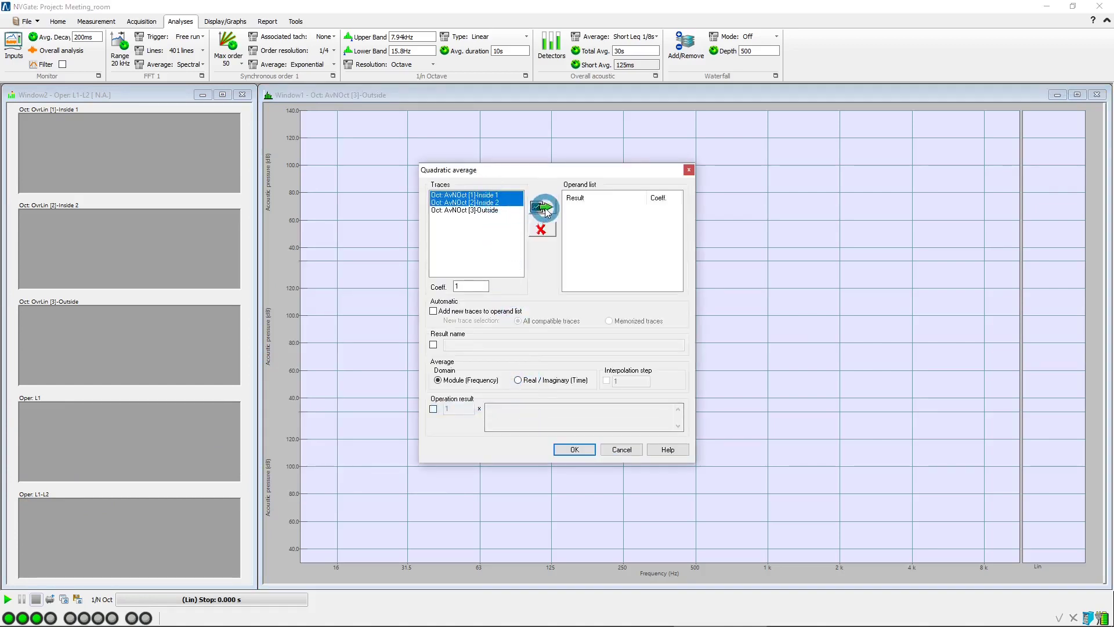
click(431, 339)
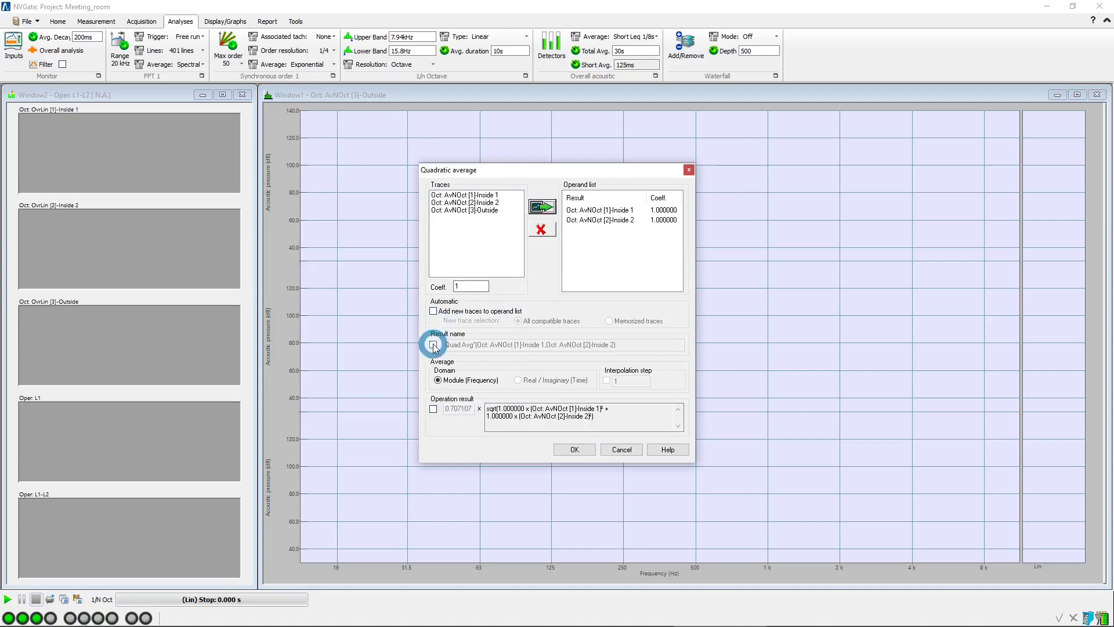
drag(618, 344, 446, 345)
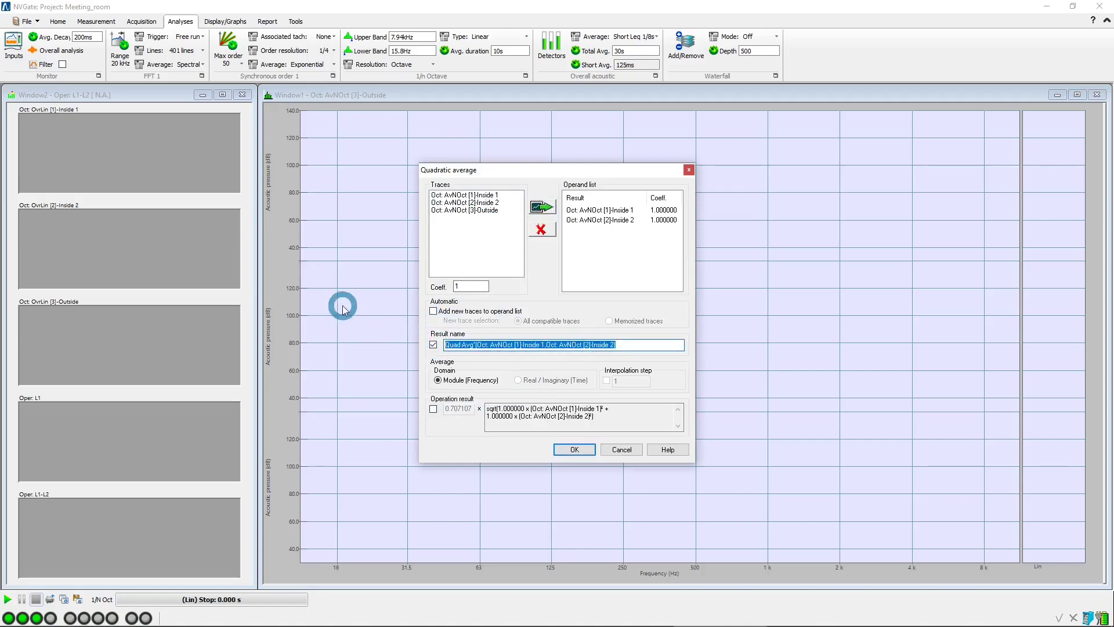
text(L1)
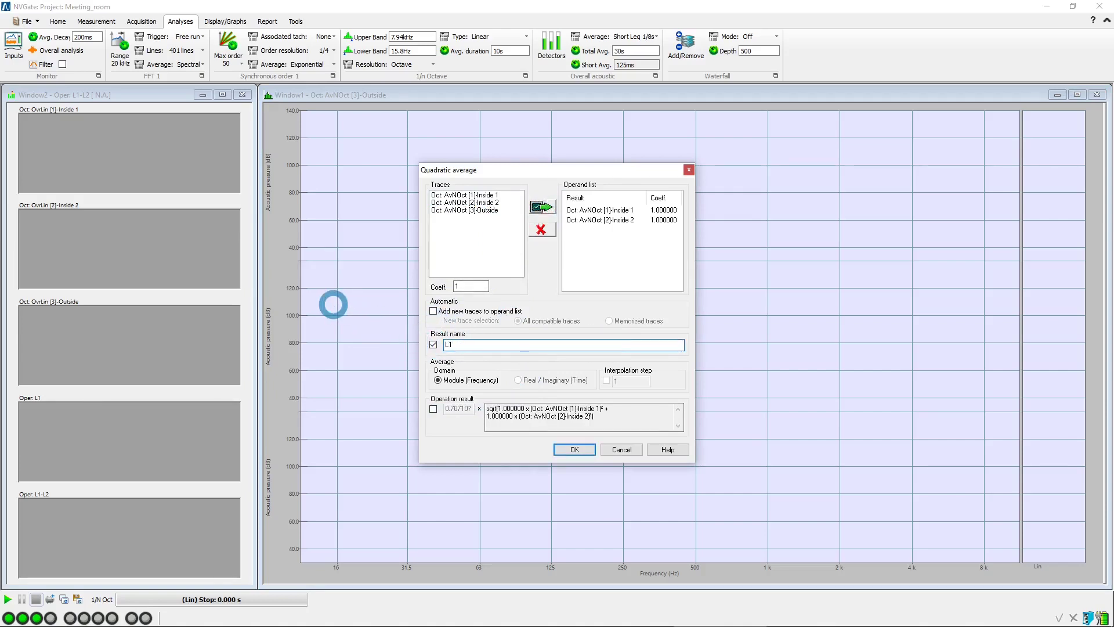
click(573, 451)
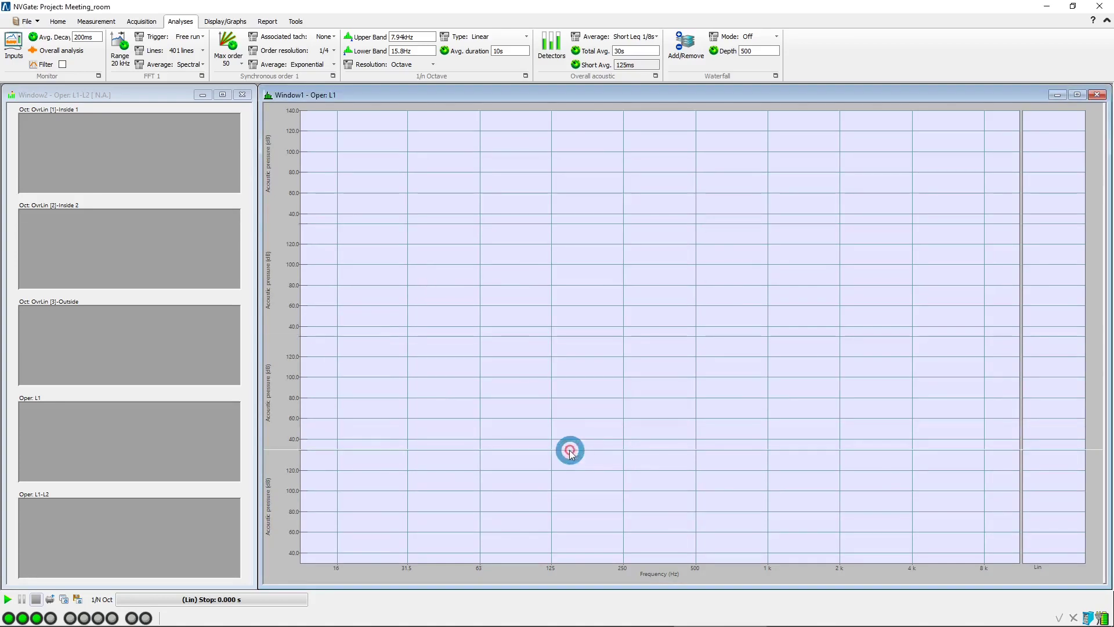
- Add L1-L2, the dB comparison of Oper: L1 versus the Outside spectrum
right_click(286, 219)
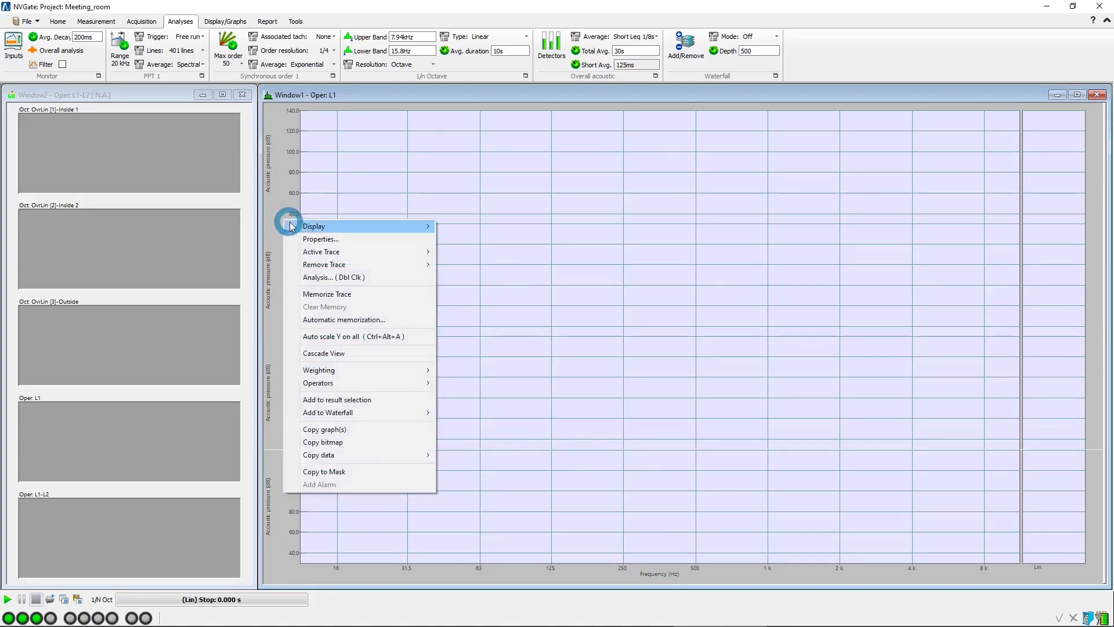
mouse_move(401, 381)
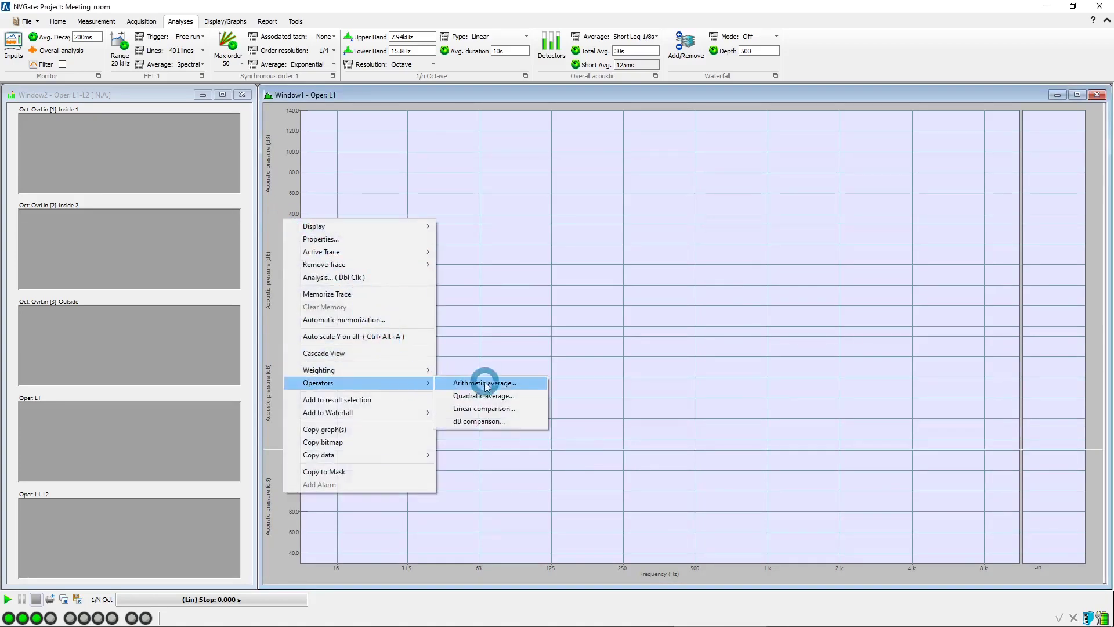
click(527, 421)
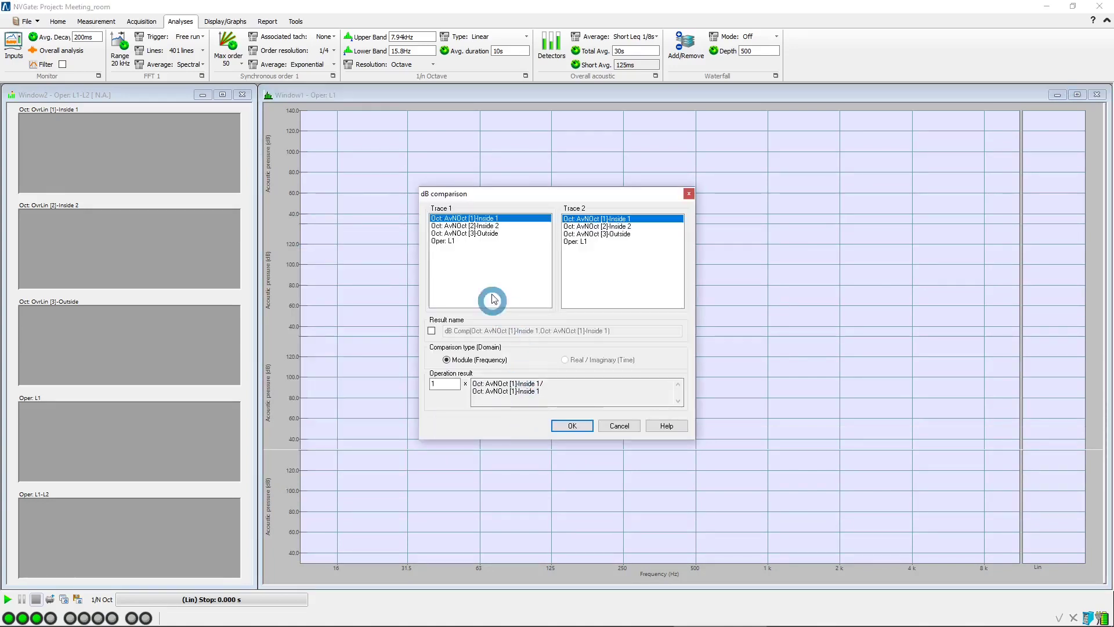
click(457, 241)
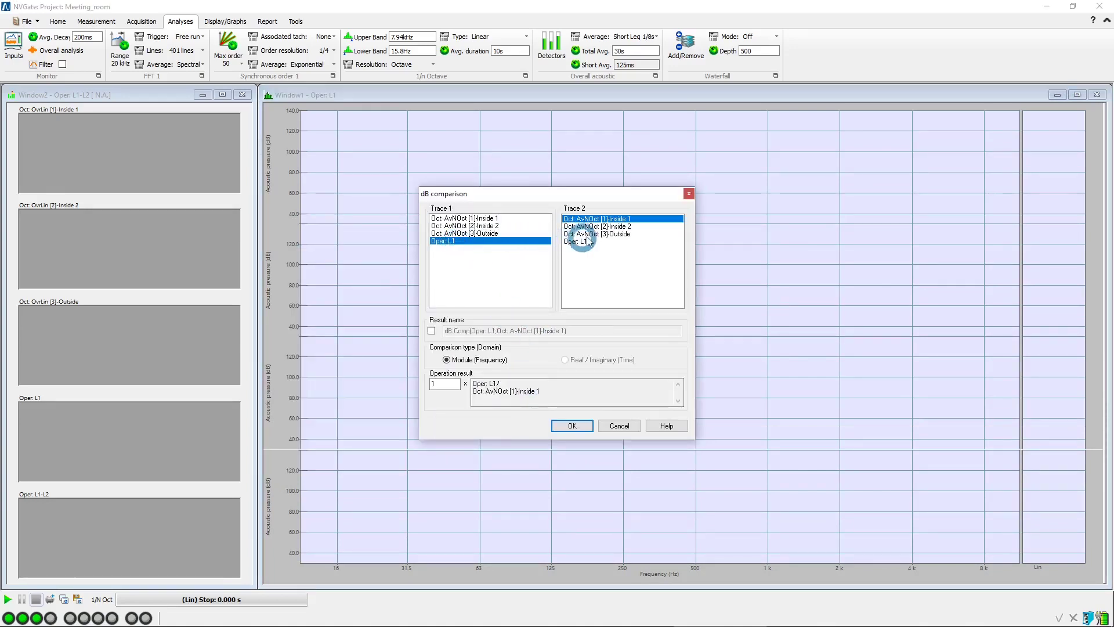
click(606, 234)
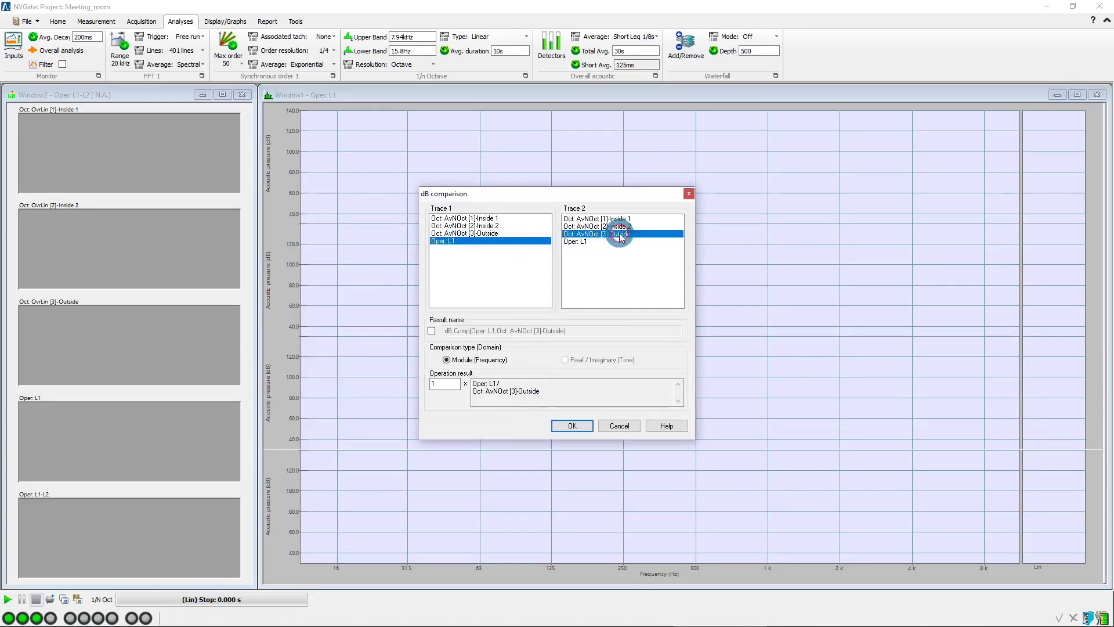
click(431, 331)
drag(574, 331, 398, 330)
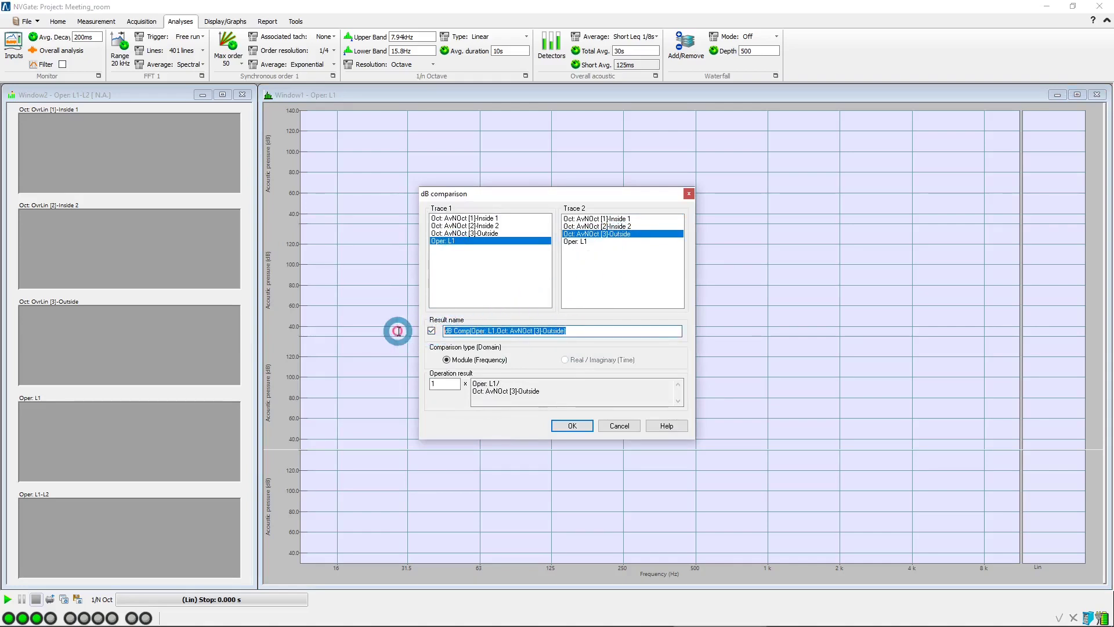
text(L1-L2)
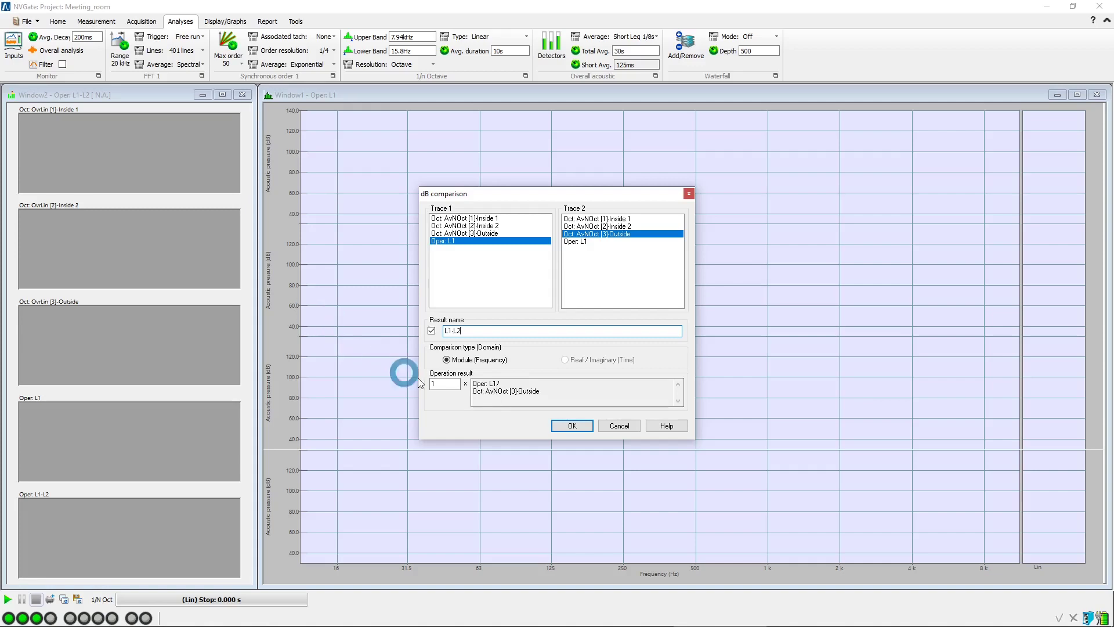
click(571, 426)
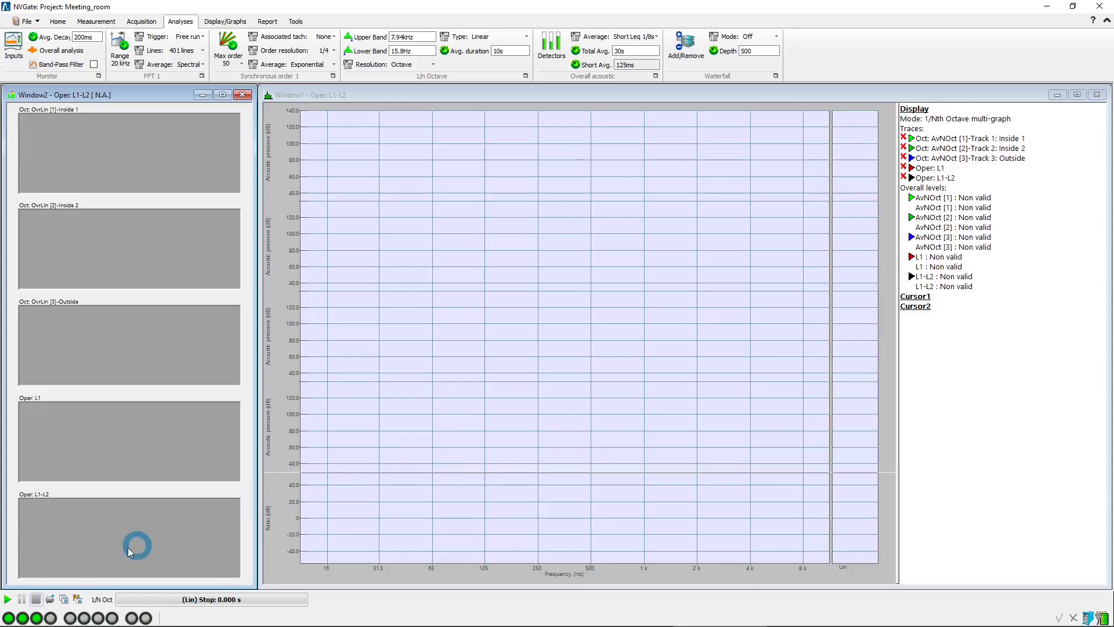
- Run the 10 s measurement, yielding L1 at 86.0 dB and L1-L2 at 22.2 dB
click(7, 599)
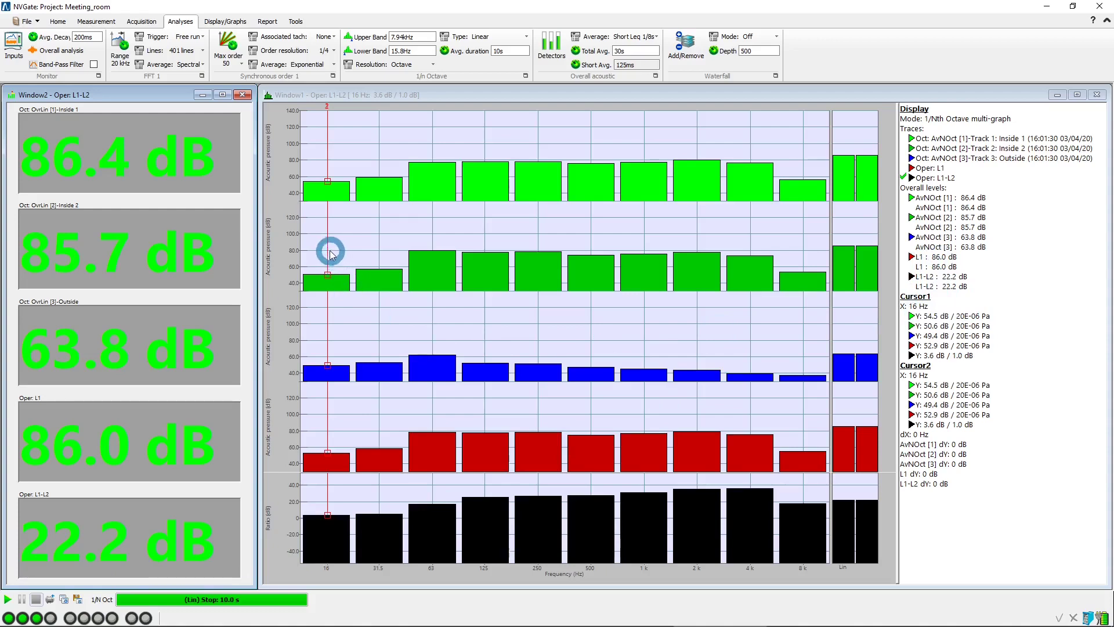
- Move spectrum cursor 1 to the 1 kHz band, reading L1-L2 at 31.3 dB
drag(330, 254, 633, 281)
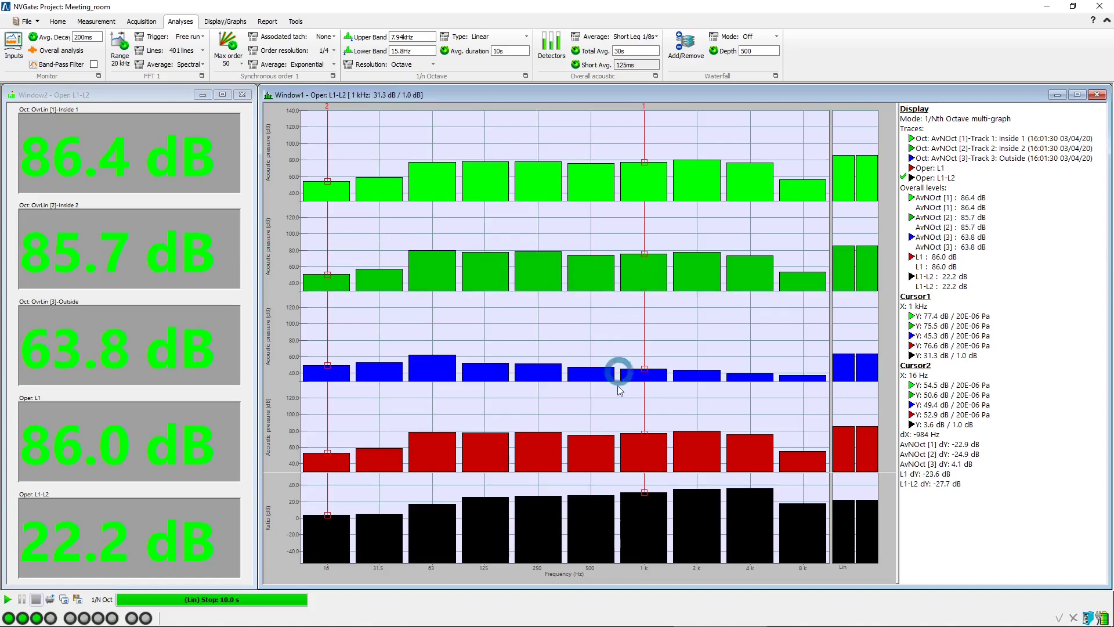